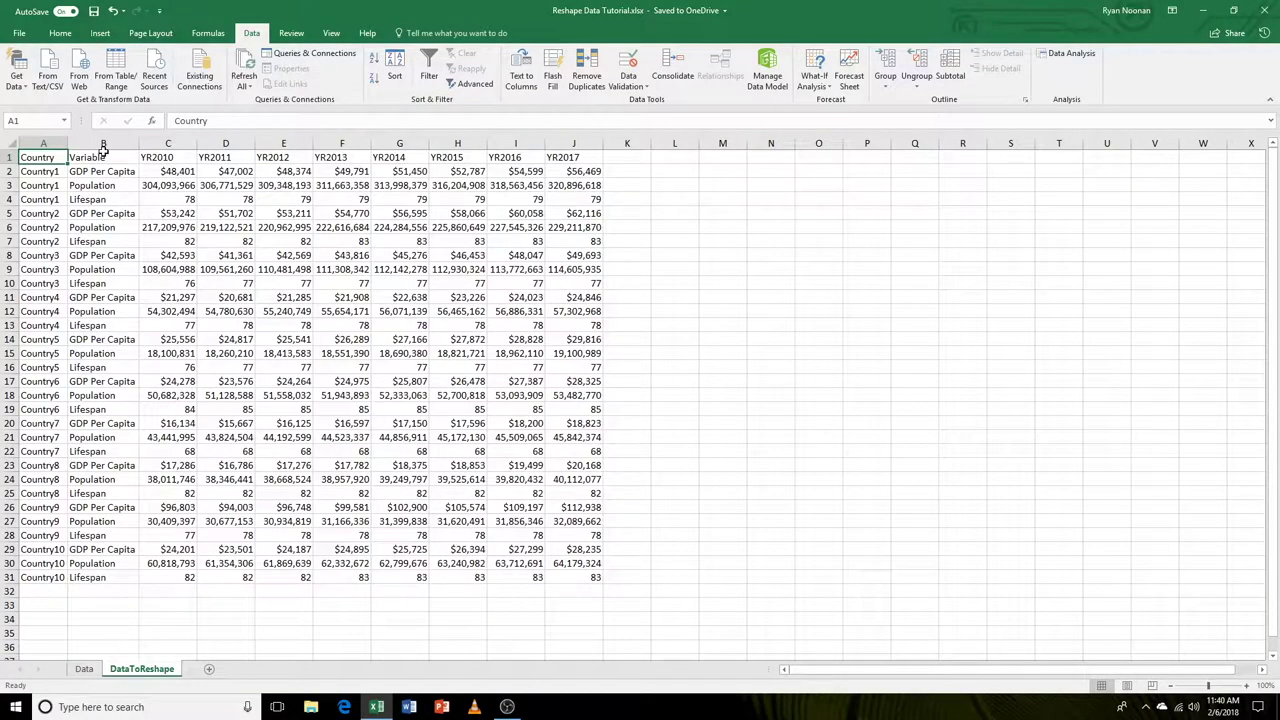
left_click_drag(153, 143, 571, 143)
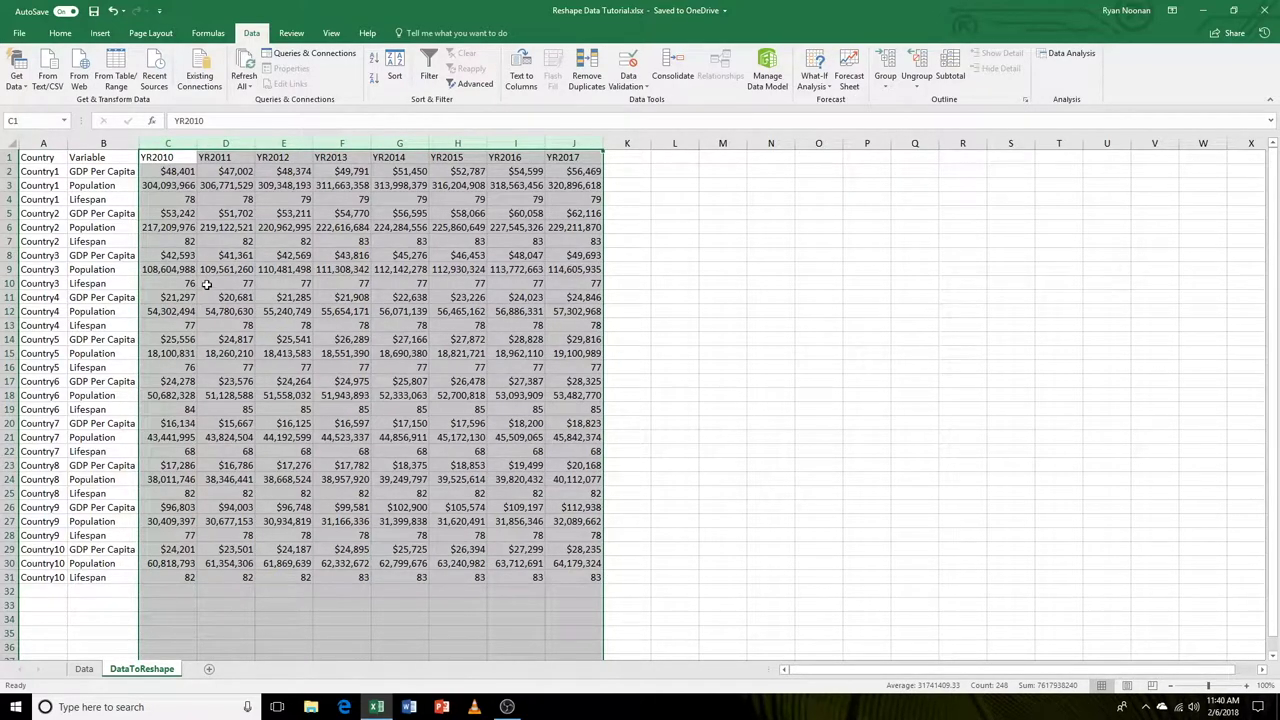
left_click(101, 142)
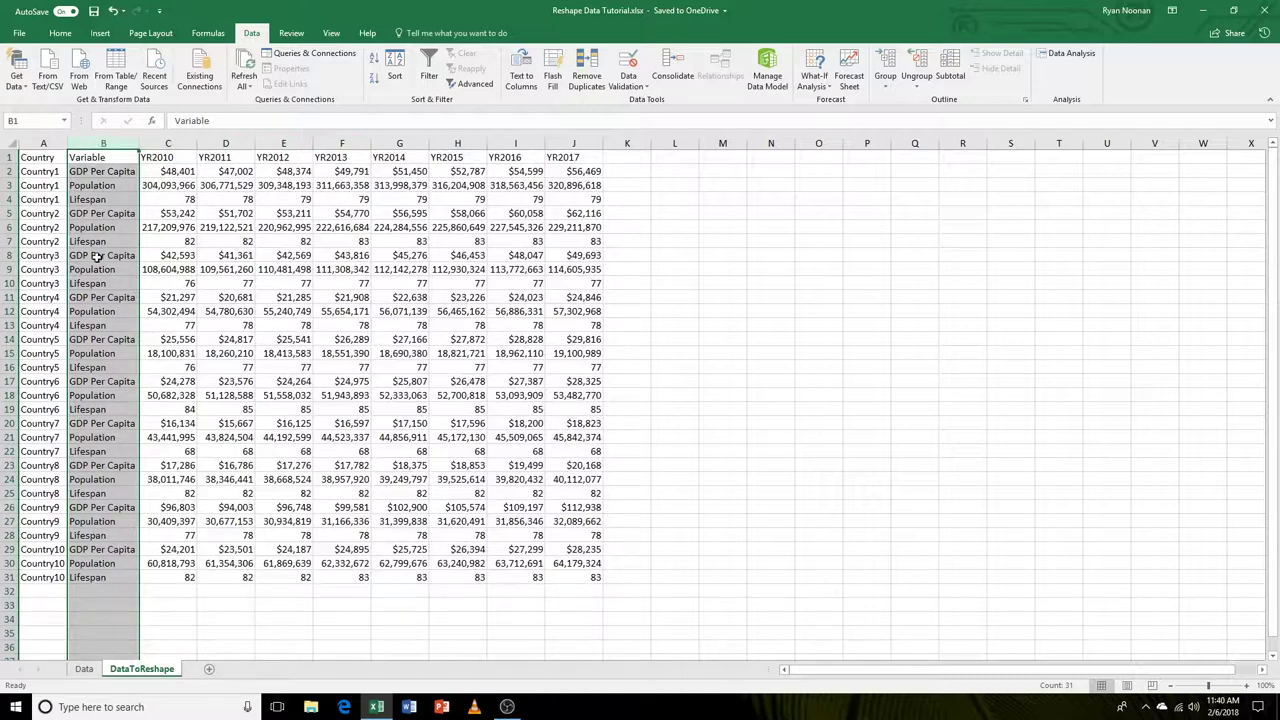
left_click(160, 157)
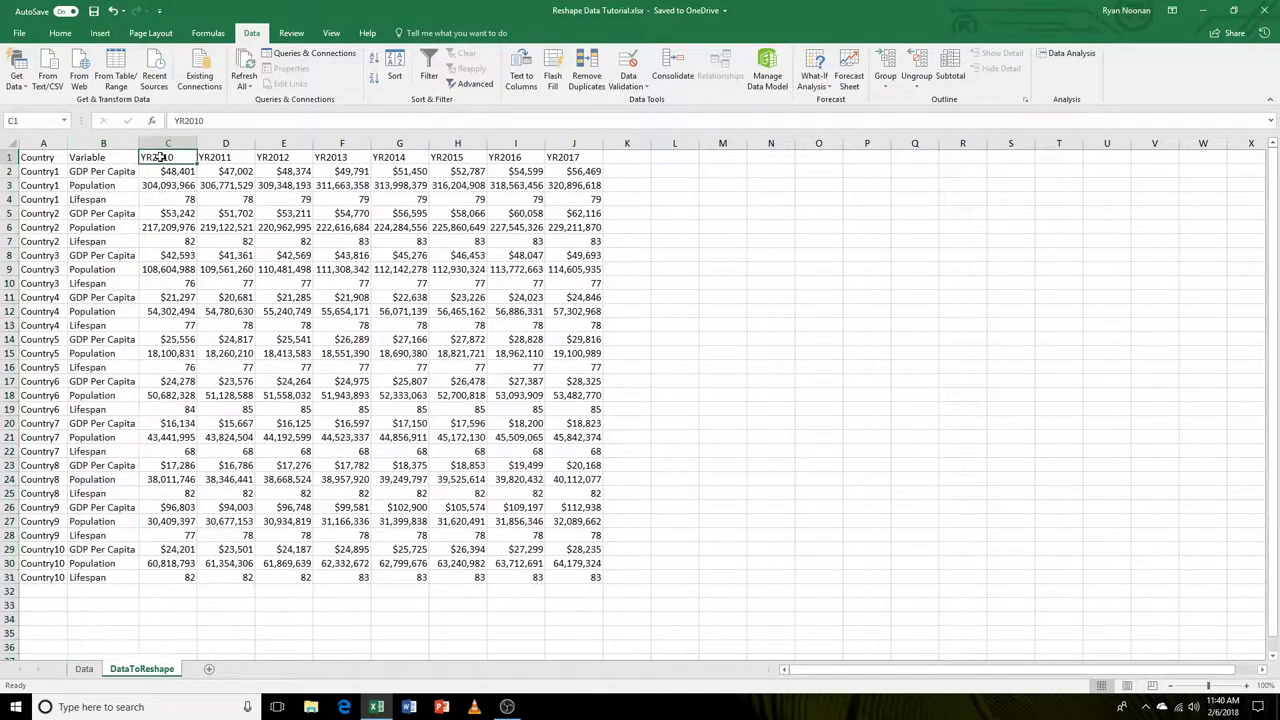
left_click_drag(162, 143, 570, 143)
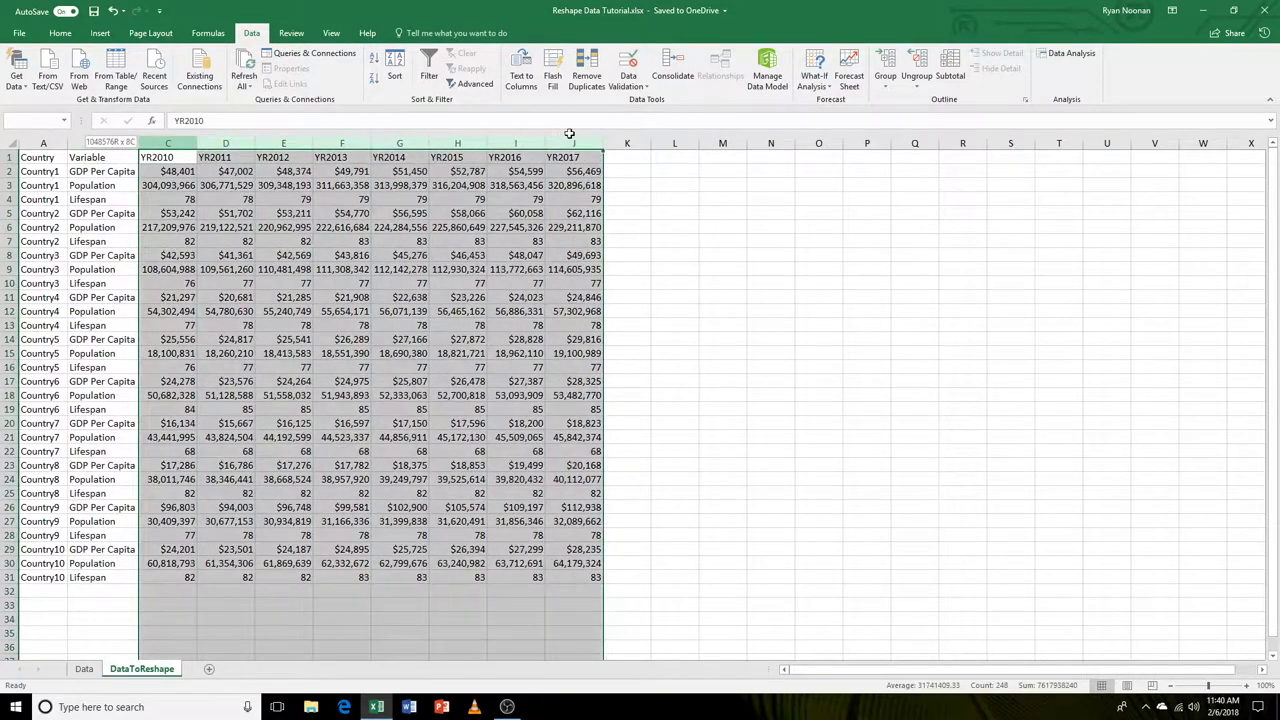
Load the country data in A1:J31, with headers, into the Query Editor as a table
left_click(167, 157)
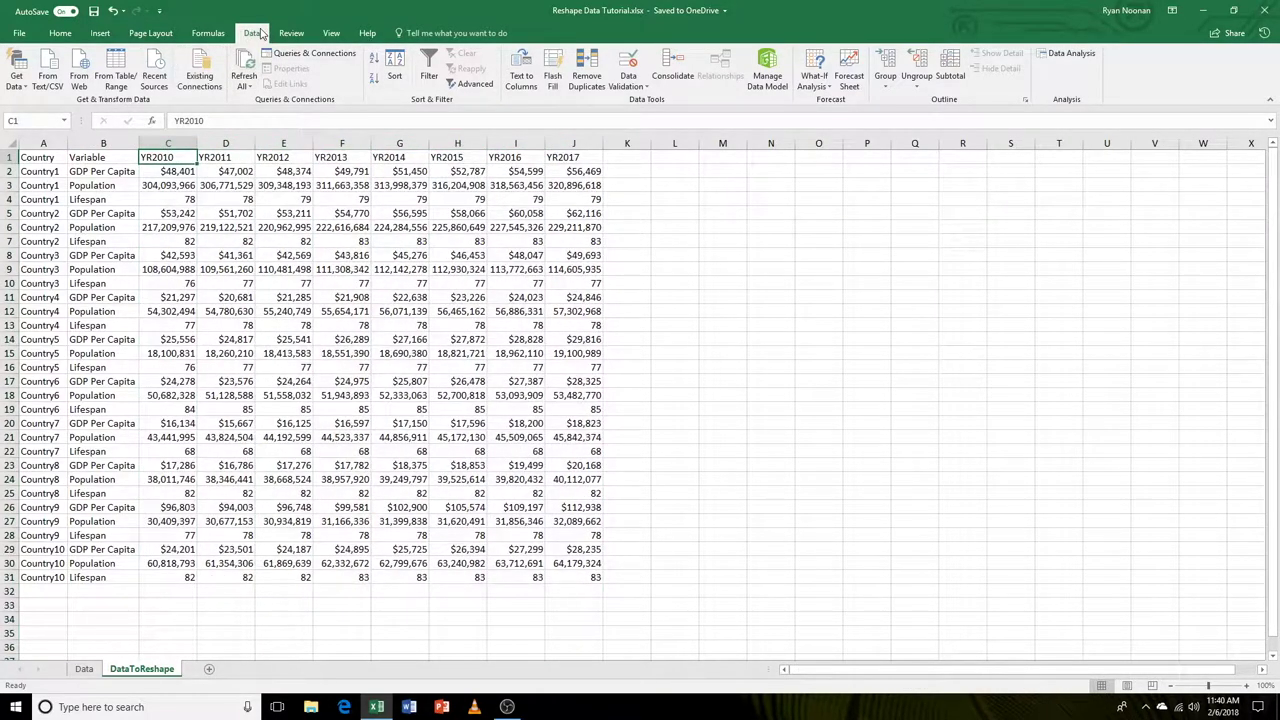
left_click(114, 62)
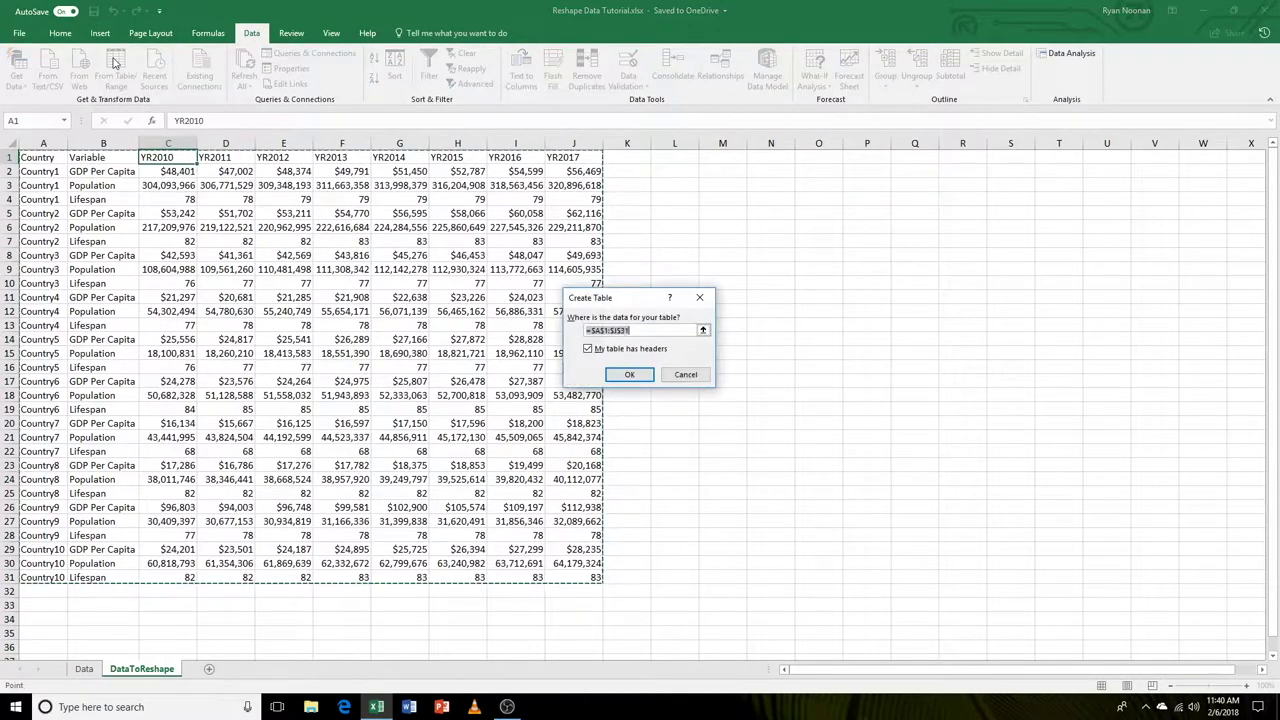
left_click(626, 375)
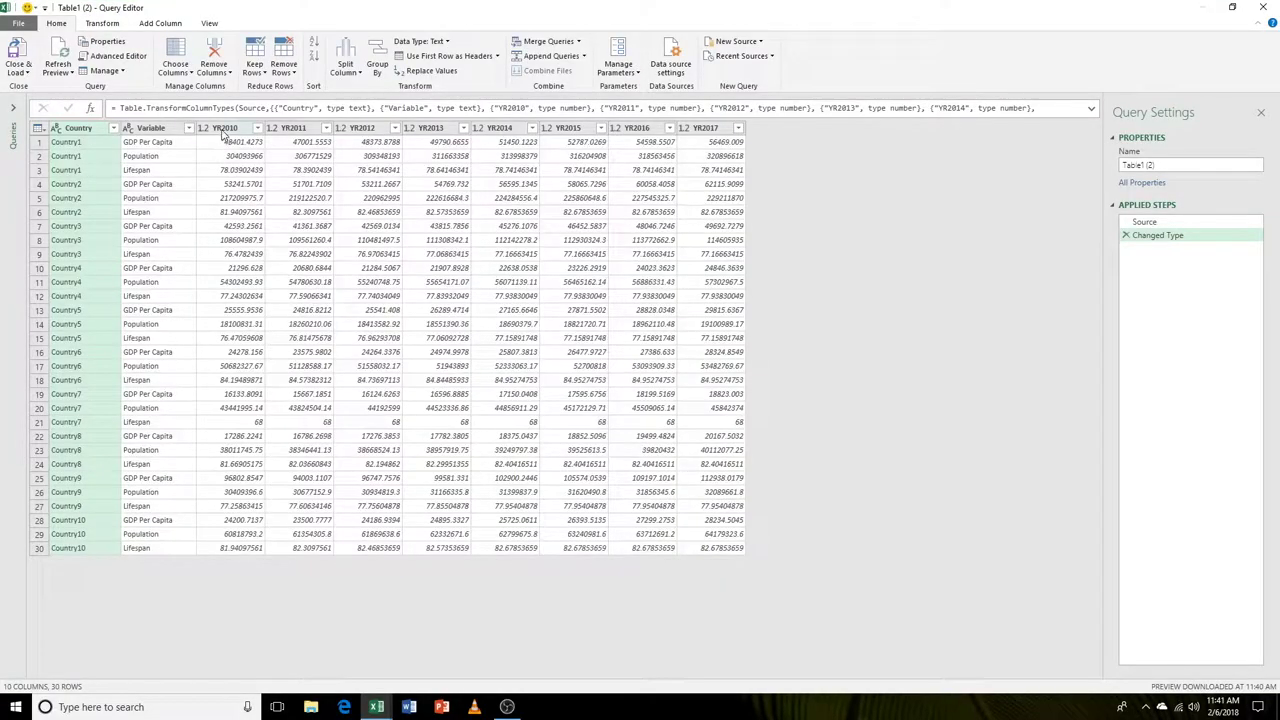
Unpivot the year columns YR2010 through YR2017 into attribute-value pairs
left_click(222, 130)
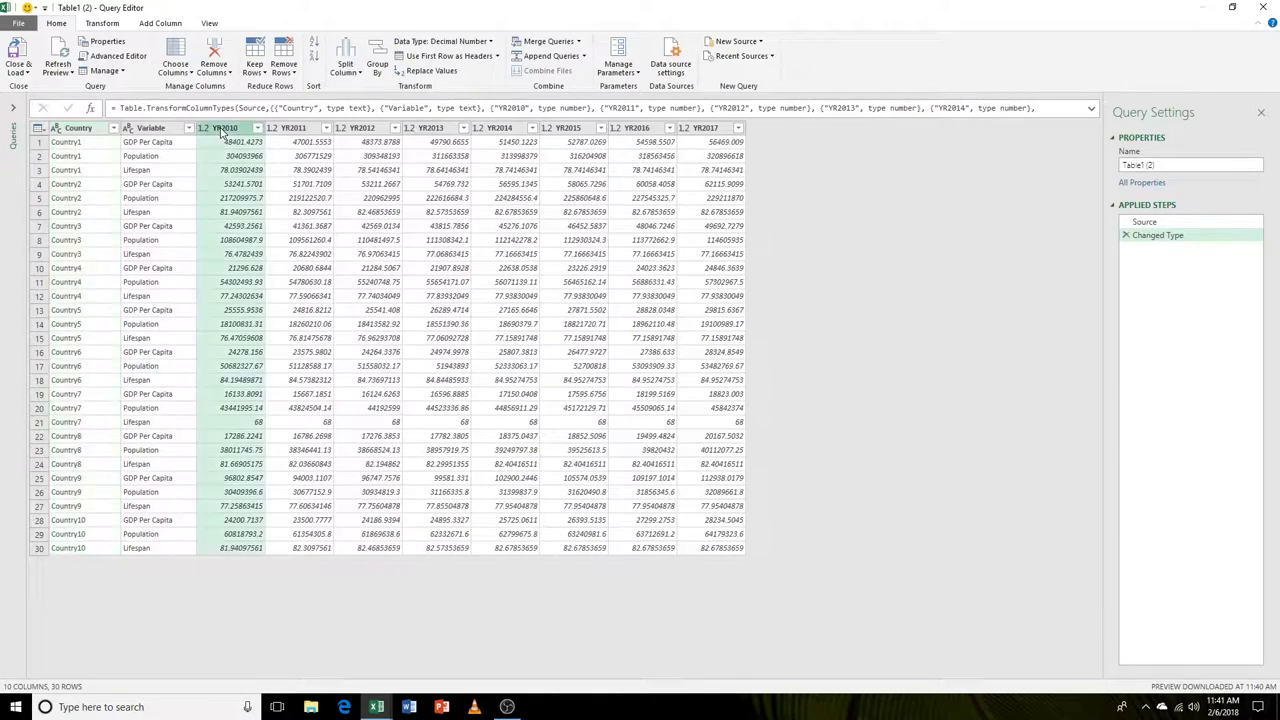
left_click(706, 130, "shift")
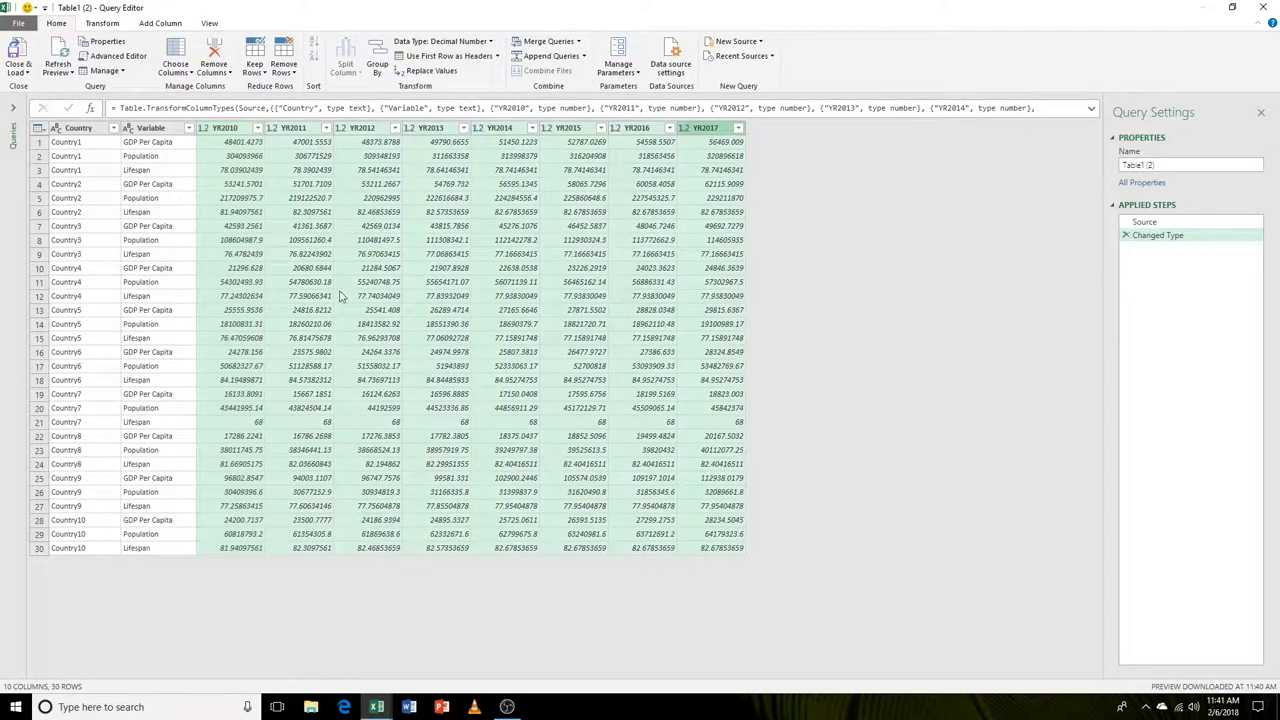
left_click(114, 27)
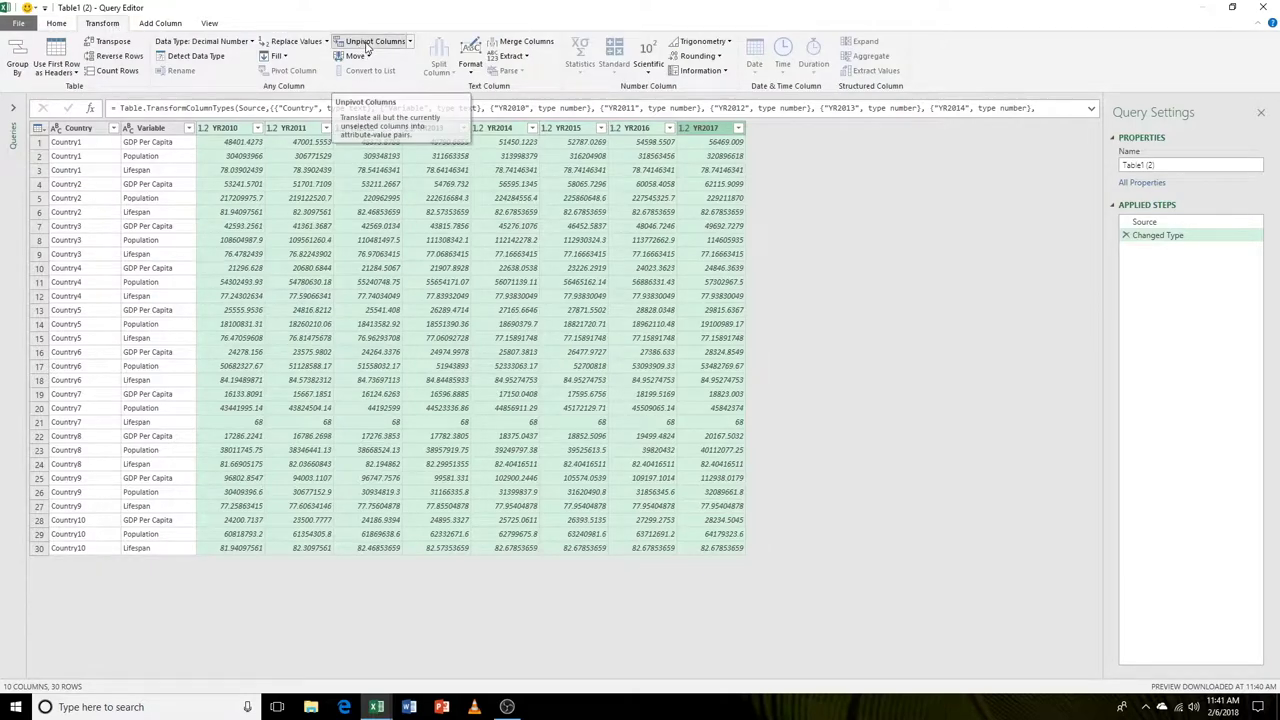
left_click(367, 47)
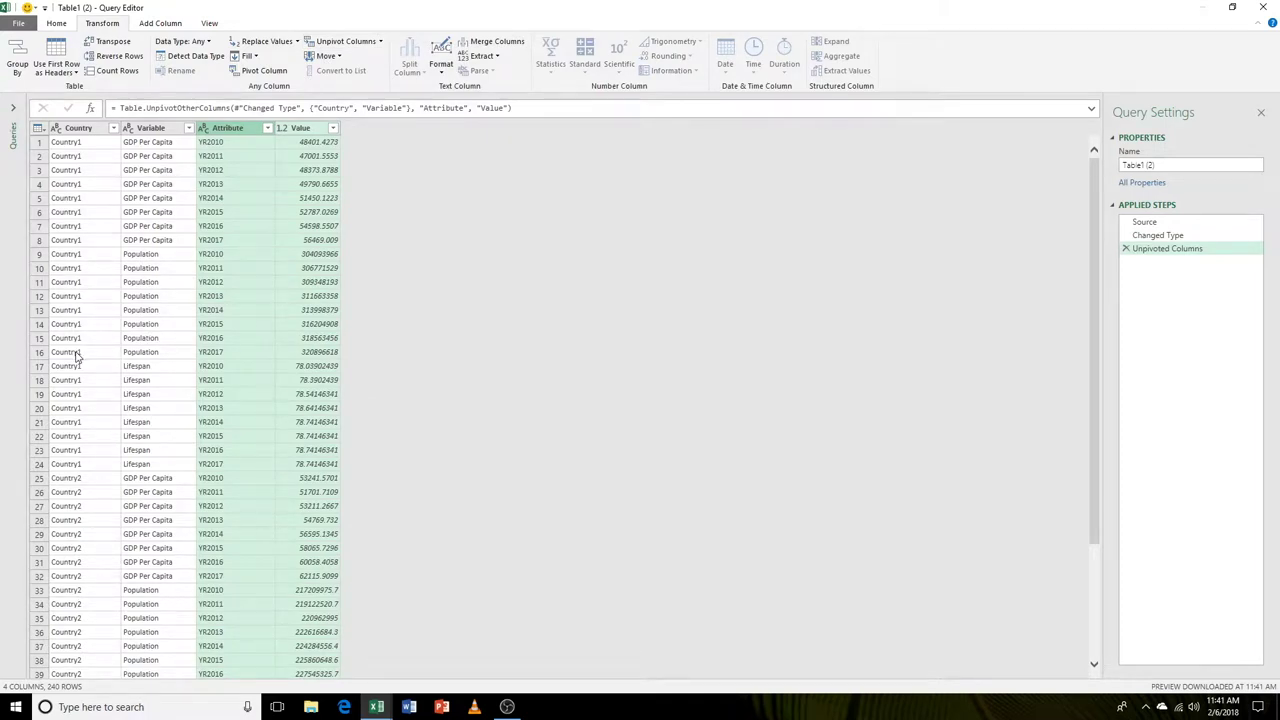
left_click(79, 131)
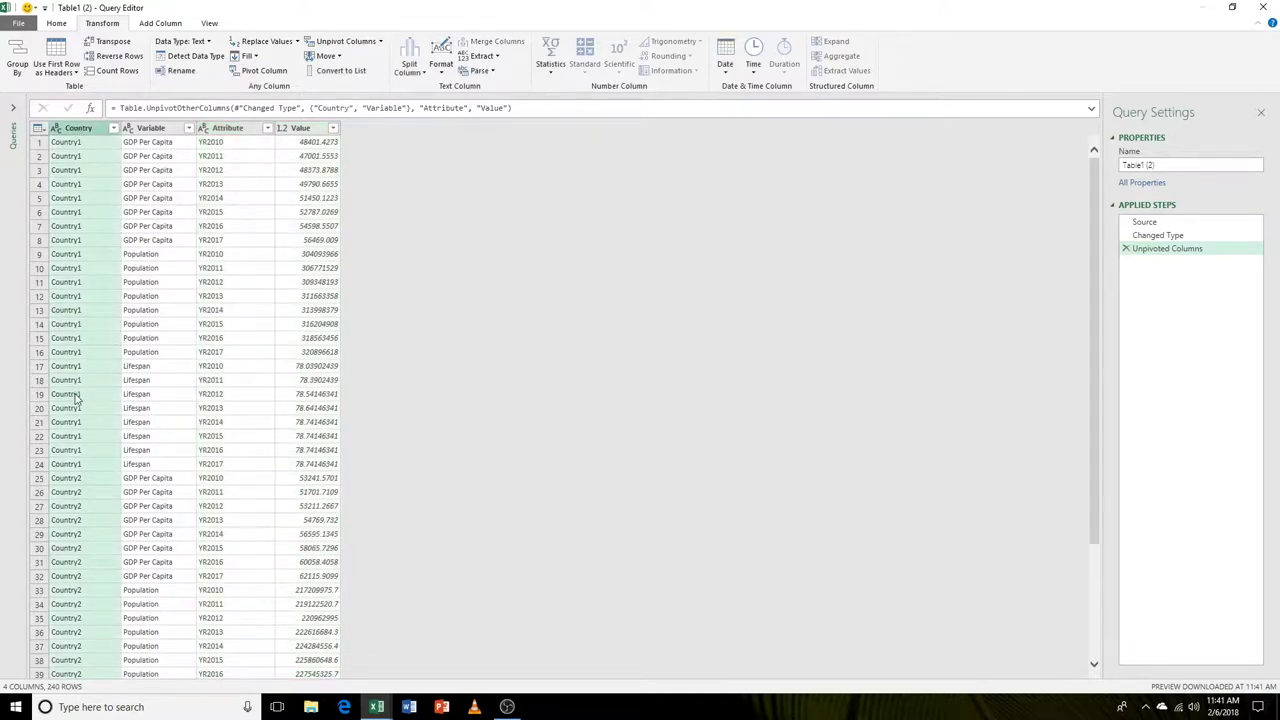
left_click(153, 131)
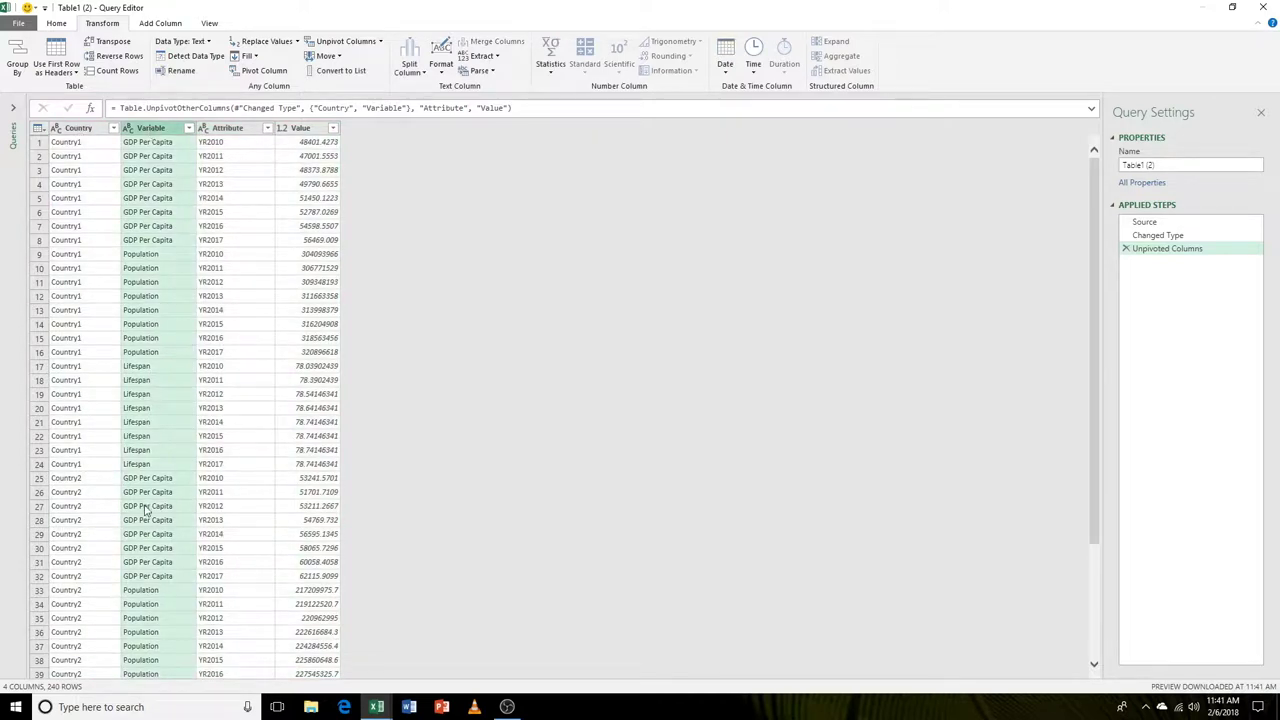
left_click(226, 130)
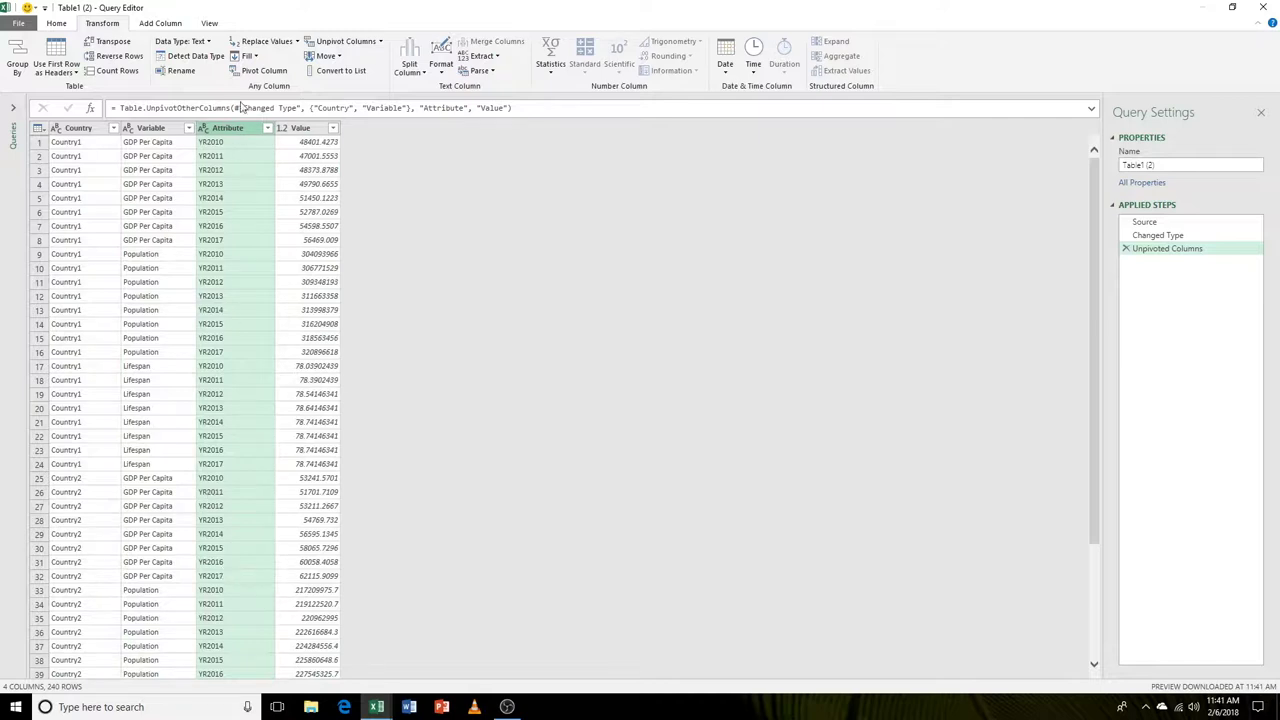
left_click(306, 130)
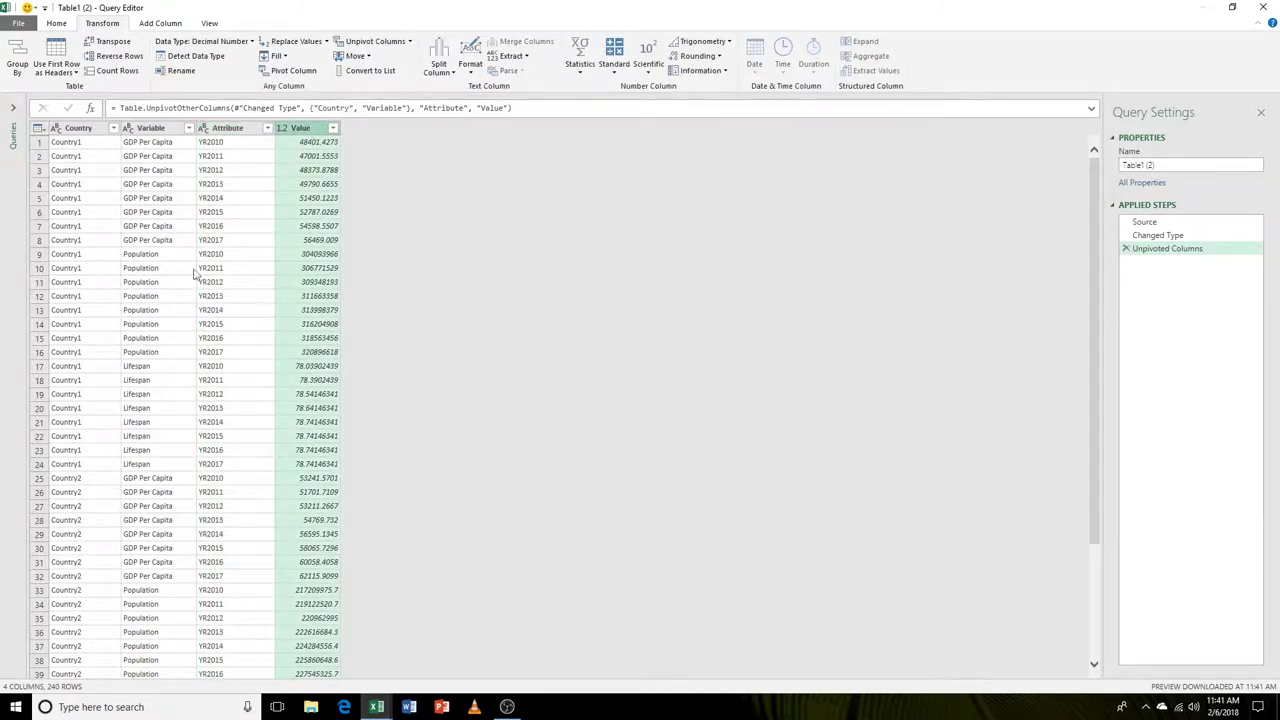
left_click(153, 130)
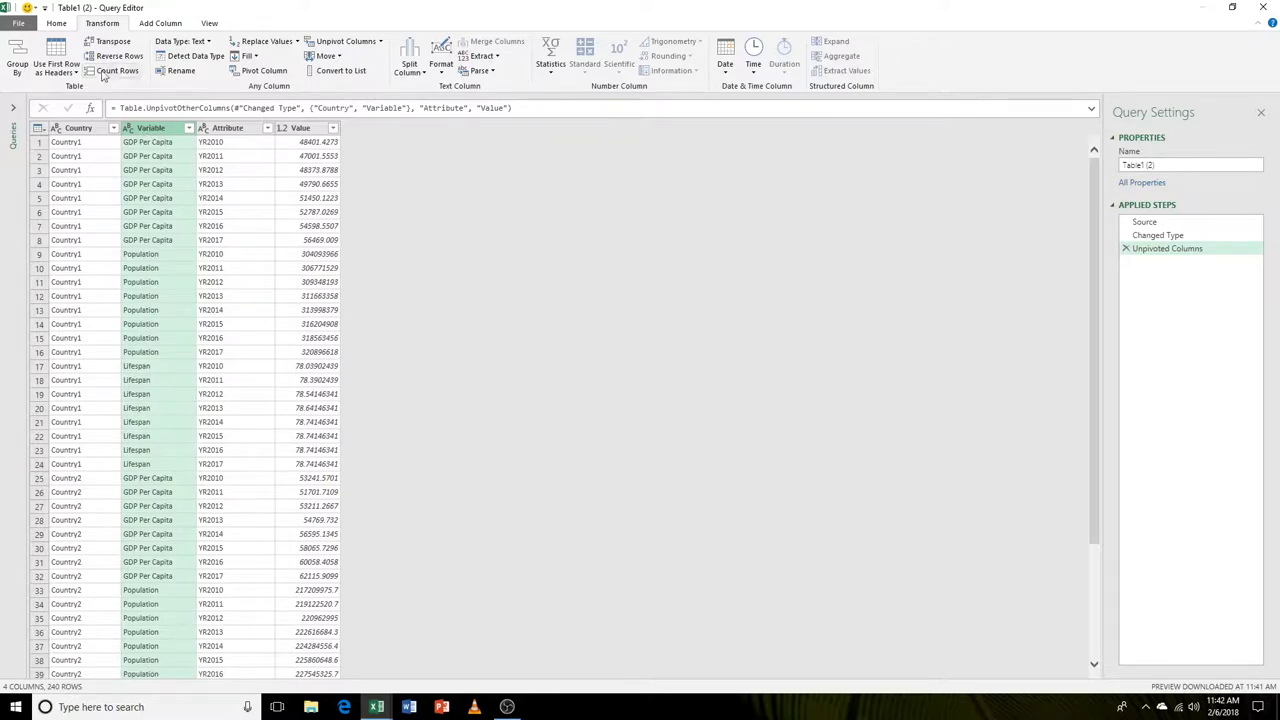
Close the Query Editor and load the unpivoted result into the workbook
left_click(50, 26)
left_click(27, 70)
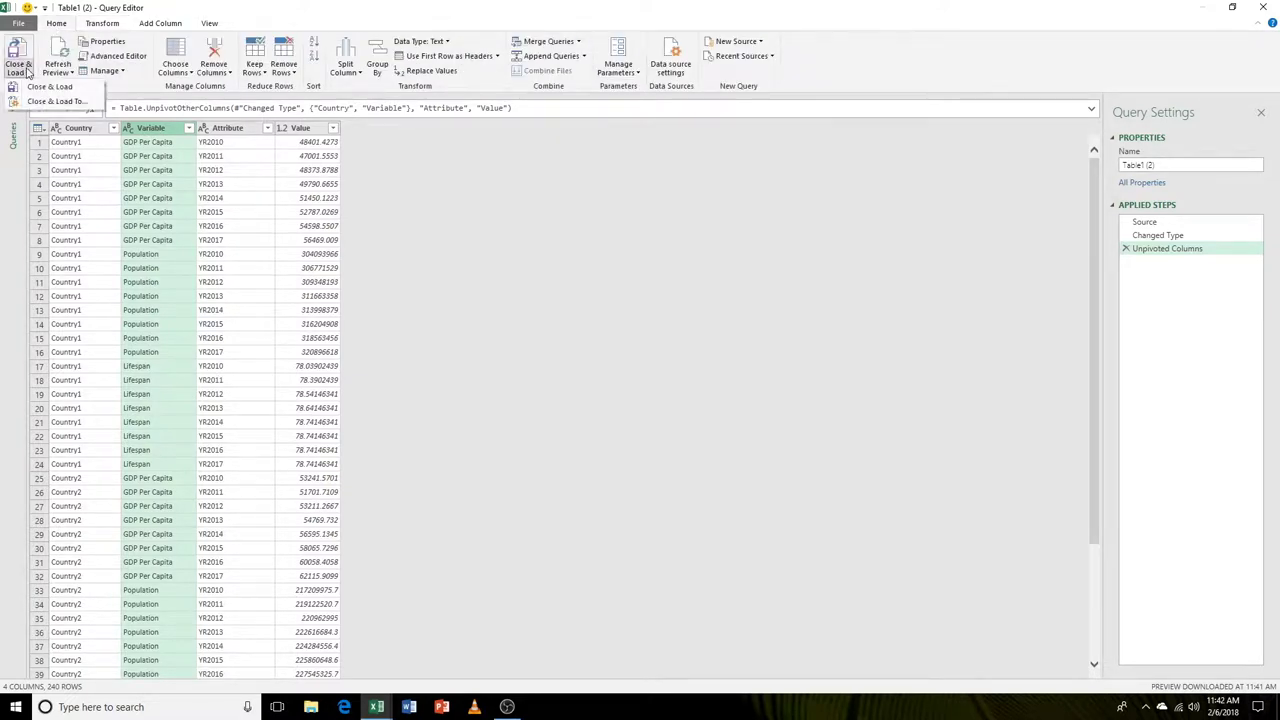
left_click(48, 86)
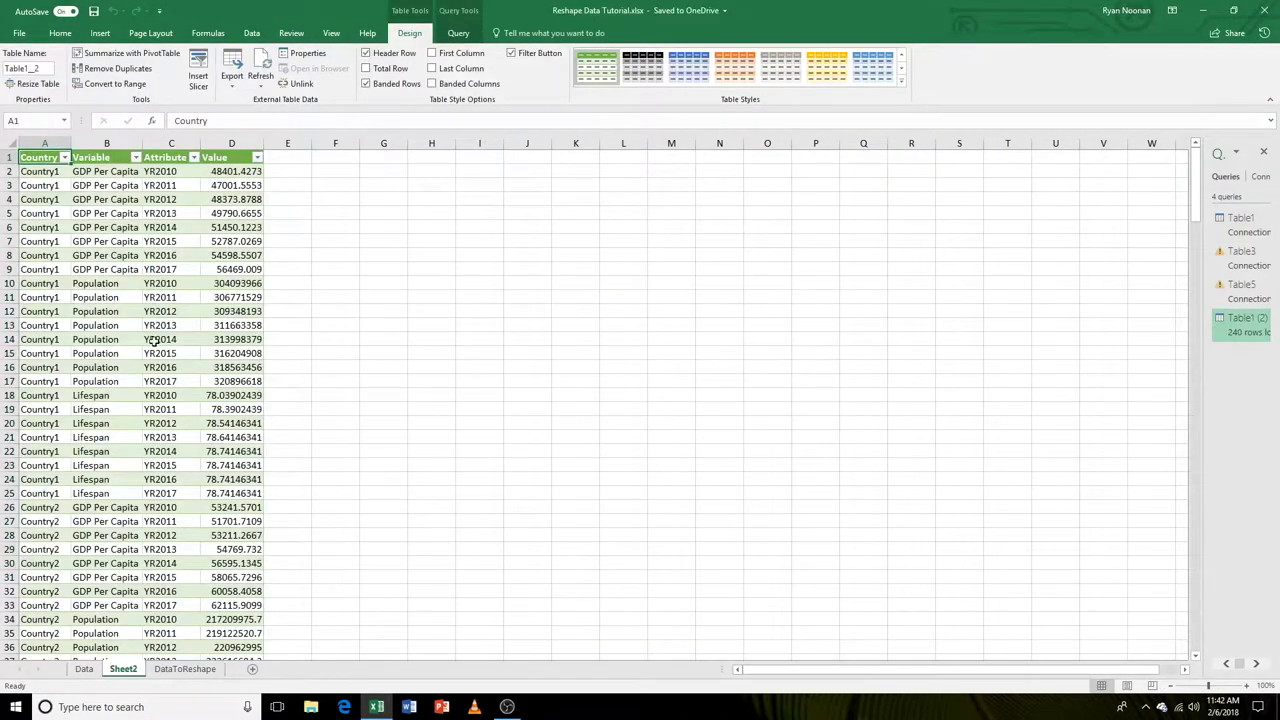
Rename the worksheet holding the loaded query result as Table
double_click(128, 669)
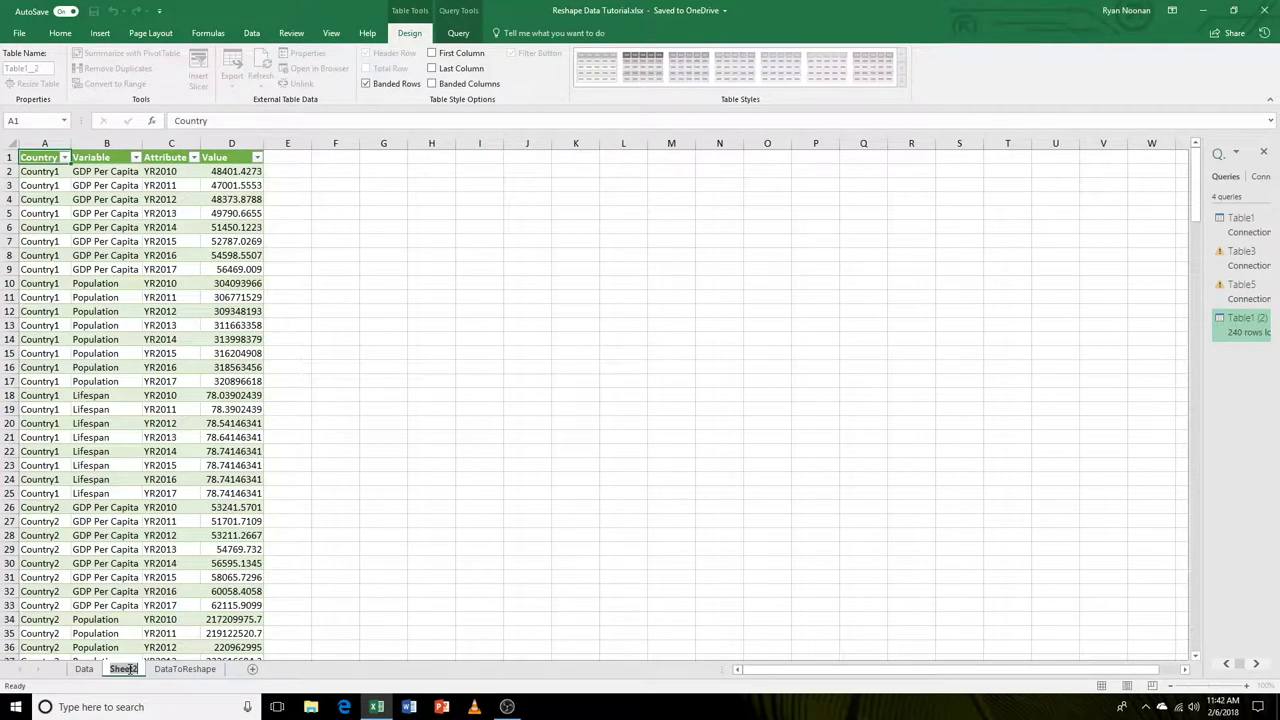
type("Table")
key("Return")
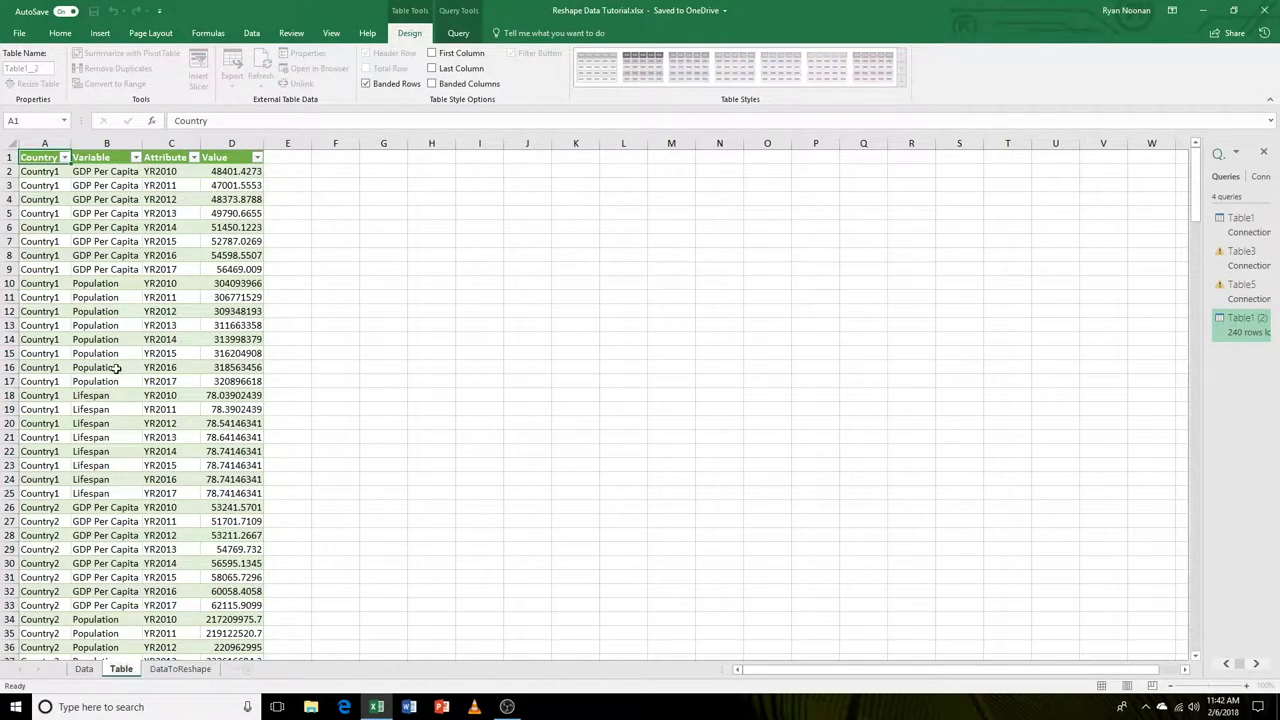
left_click(108, 143)
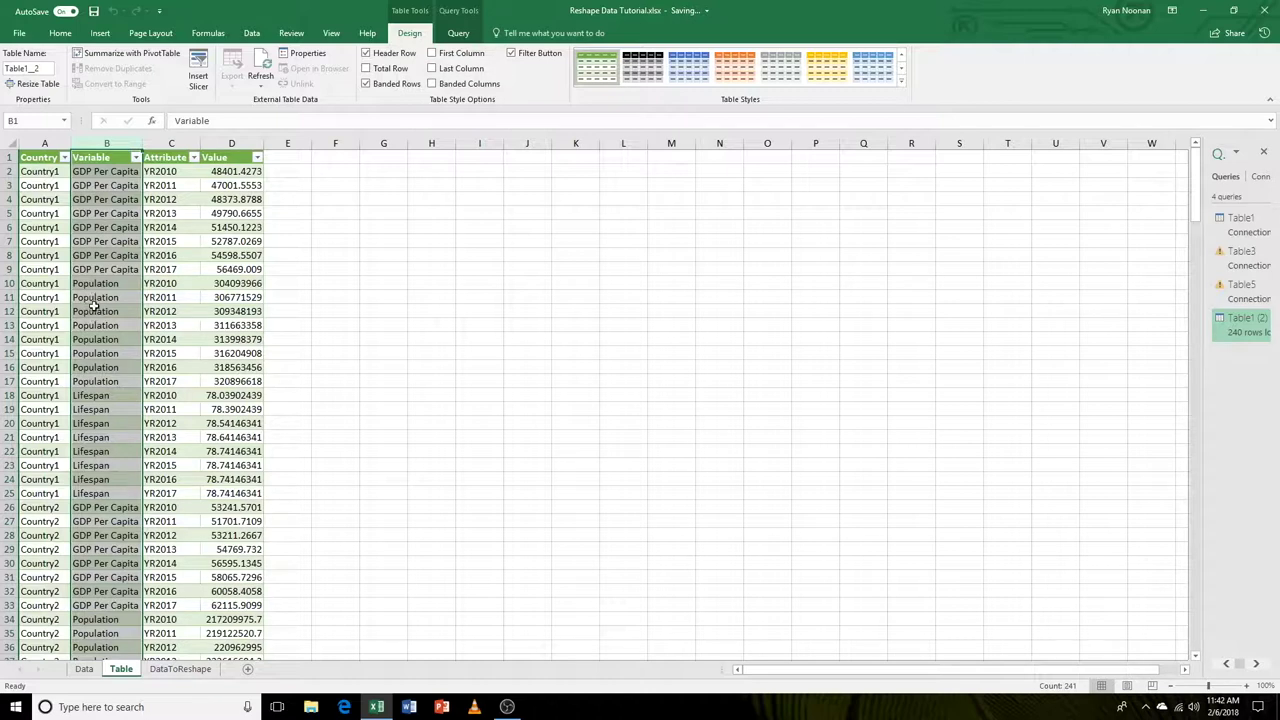
left_click(40, 160)
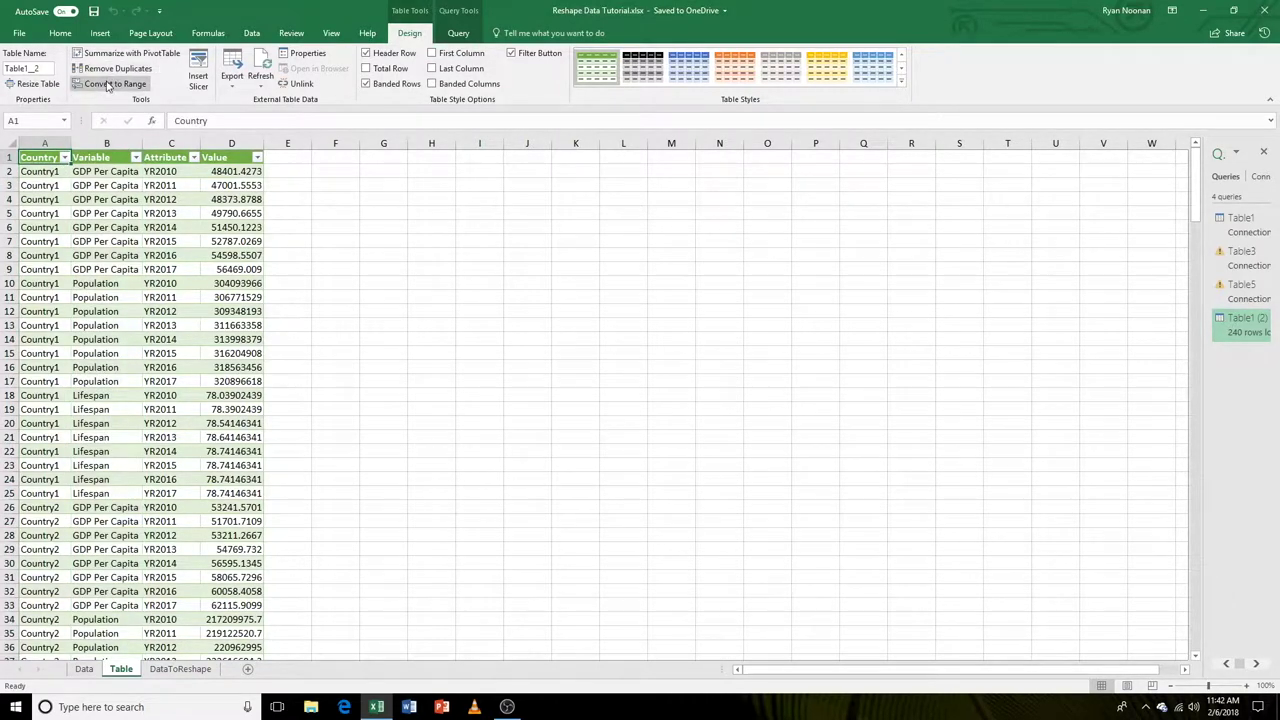
left_click(70, 35)
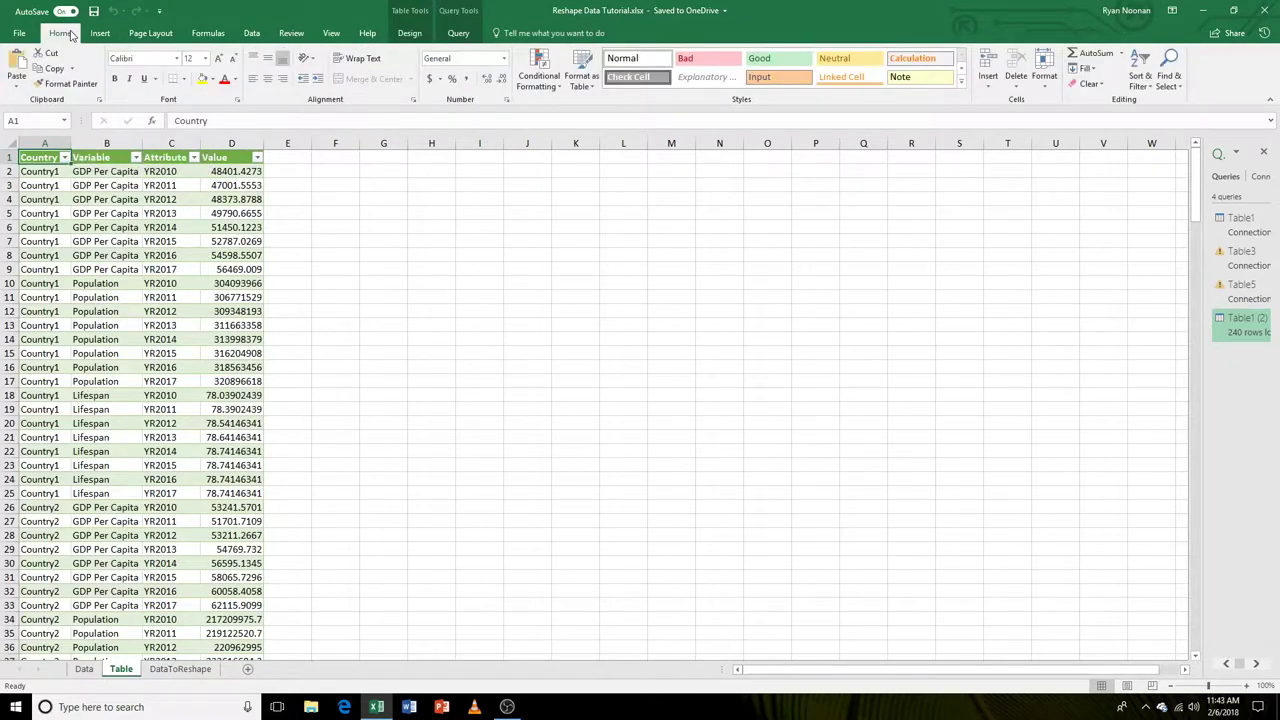
left_click(1090, 84)
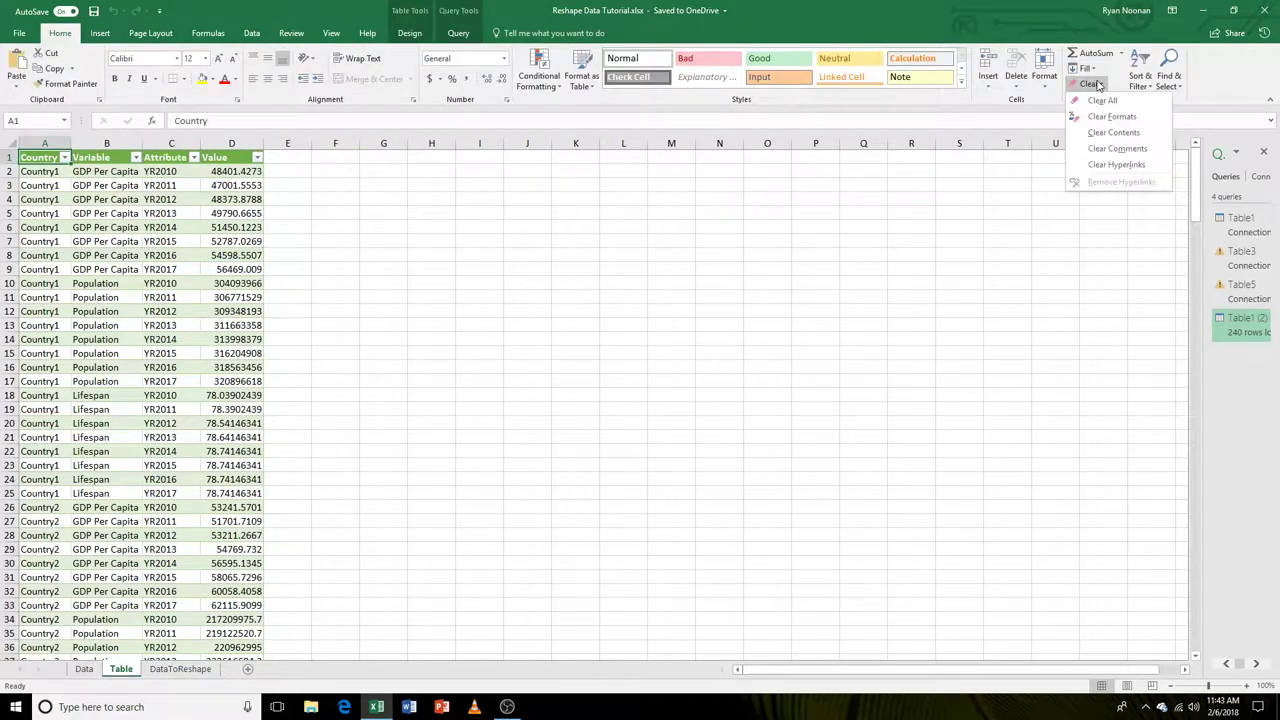
Copy the entire unpivoted table, including its headers, and add a new blank worksheet
left_click(40, 159)
key("ctrl+shift+End")
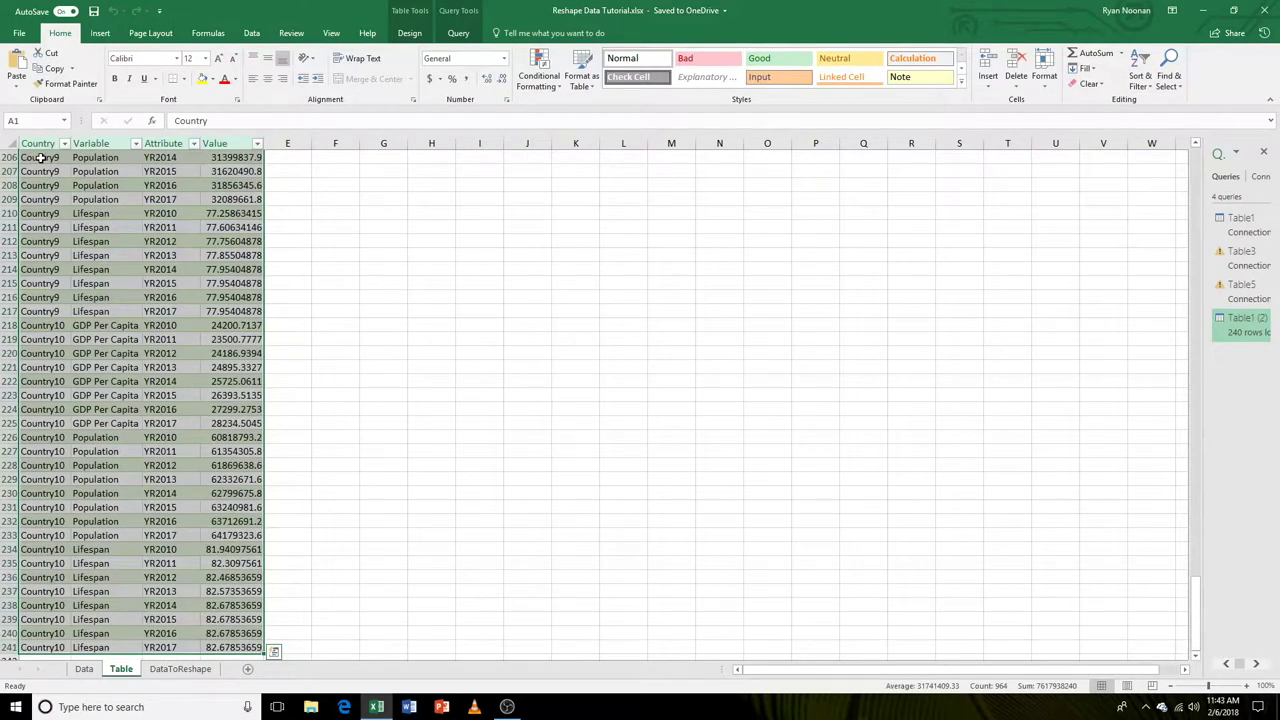
key("ctrl+c")
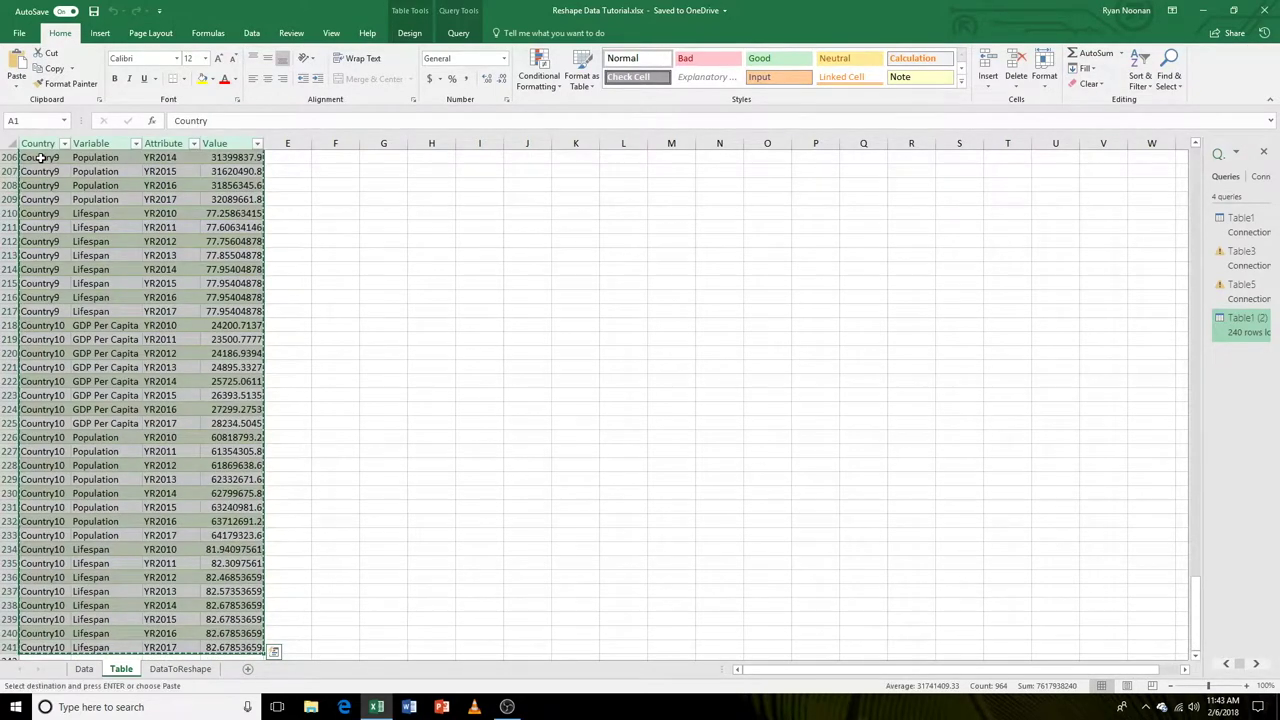
left_click(247, 670)
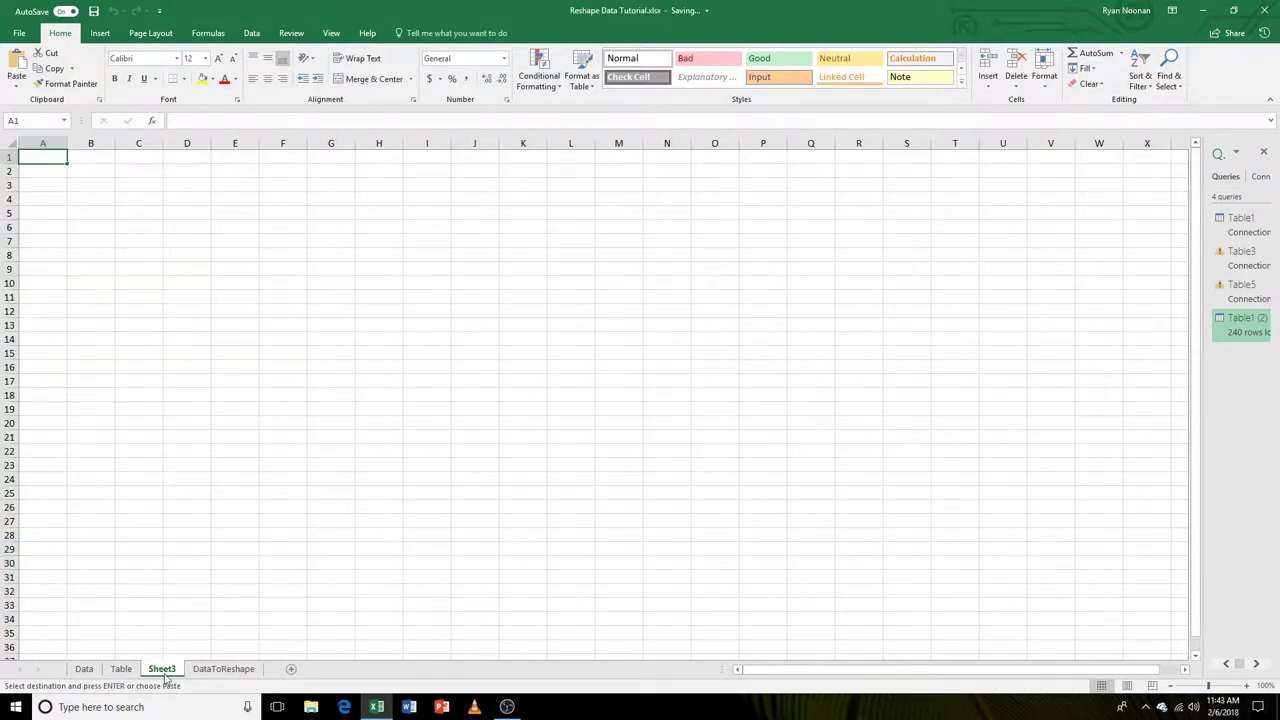
Paste only the copied table's values into the new sheet starting at A1 and autofit the column widths
left_click(16, 86)
left_click(45, 206)
left_click(543, 299)
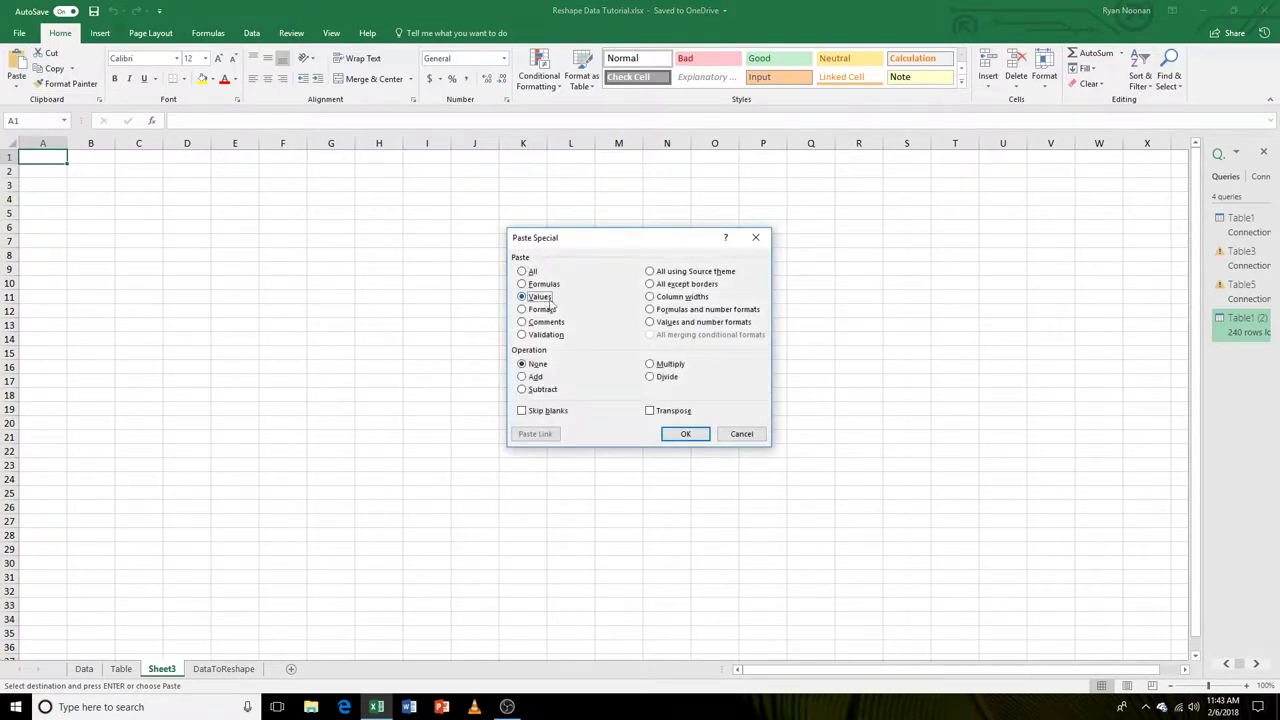
left_click(686, 434)
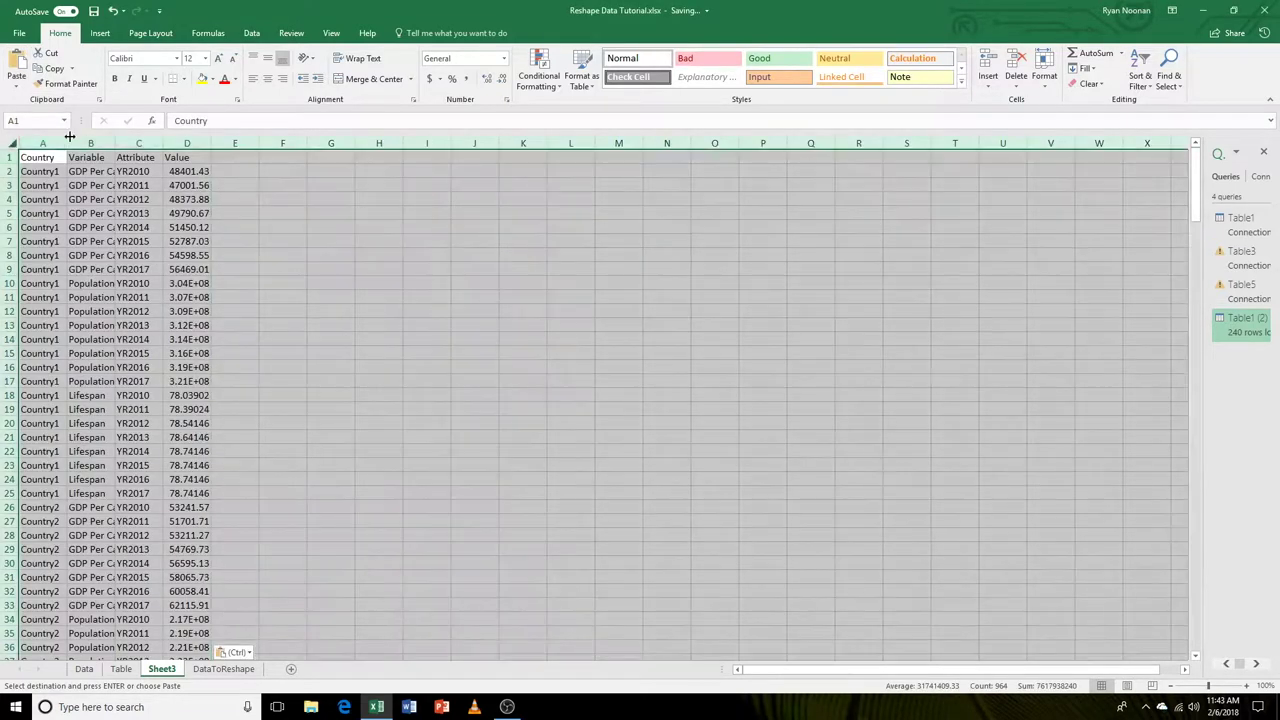
double_click(67, 137)
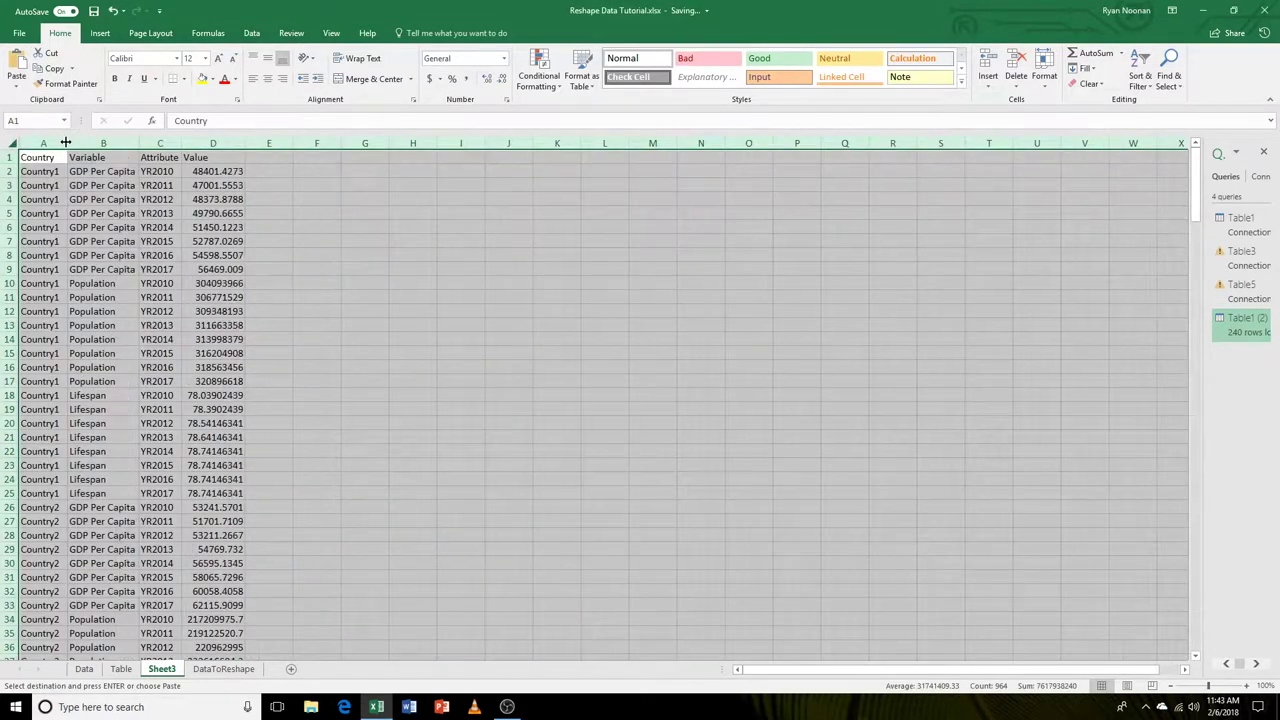
Create a PivotTable on a new worksheet from the pasted values in A1:D241 and hide the workbook queries list
left_click(103, 143)
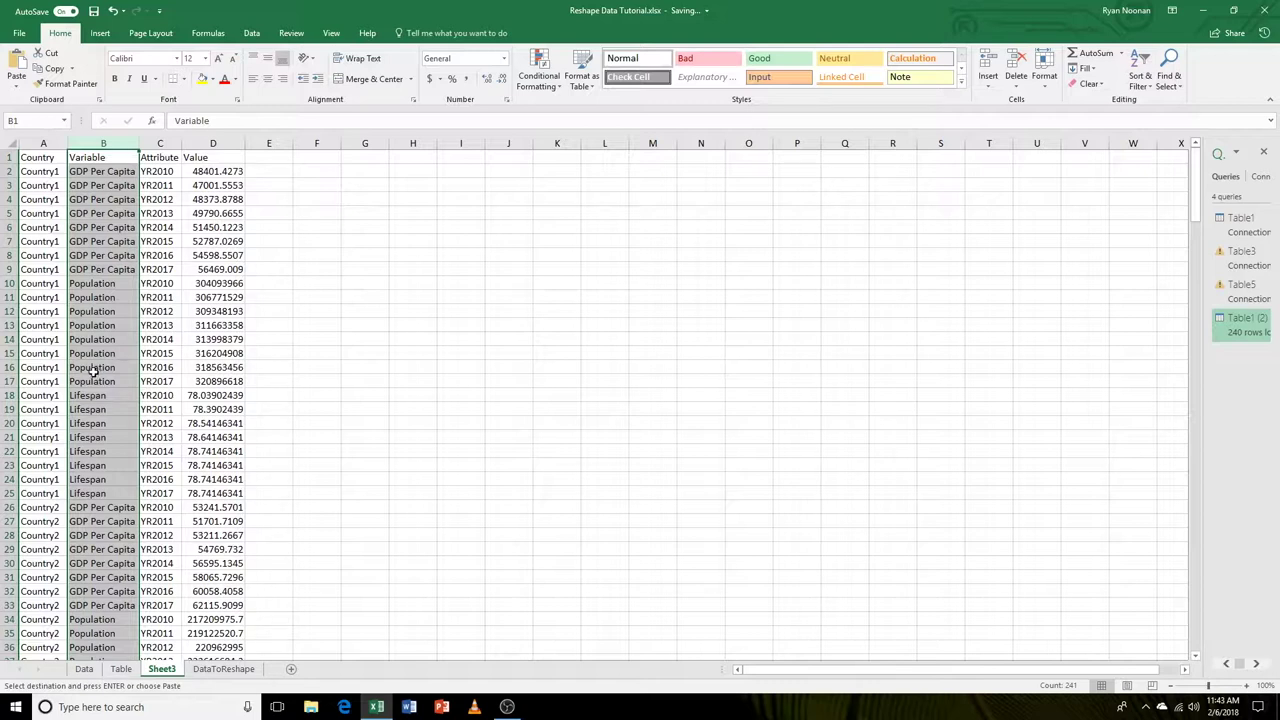
left_click(47, 158)
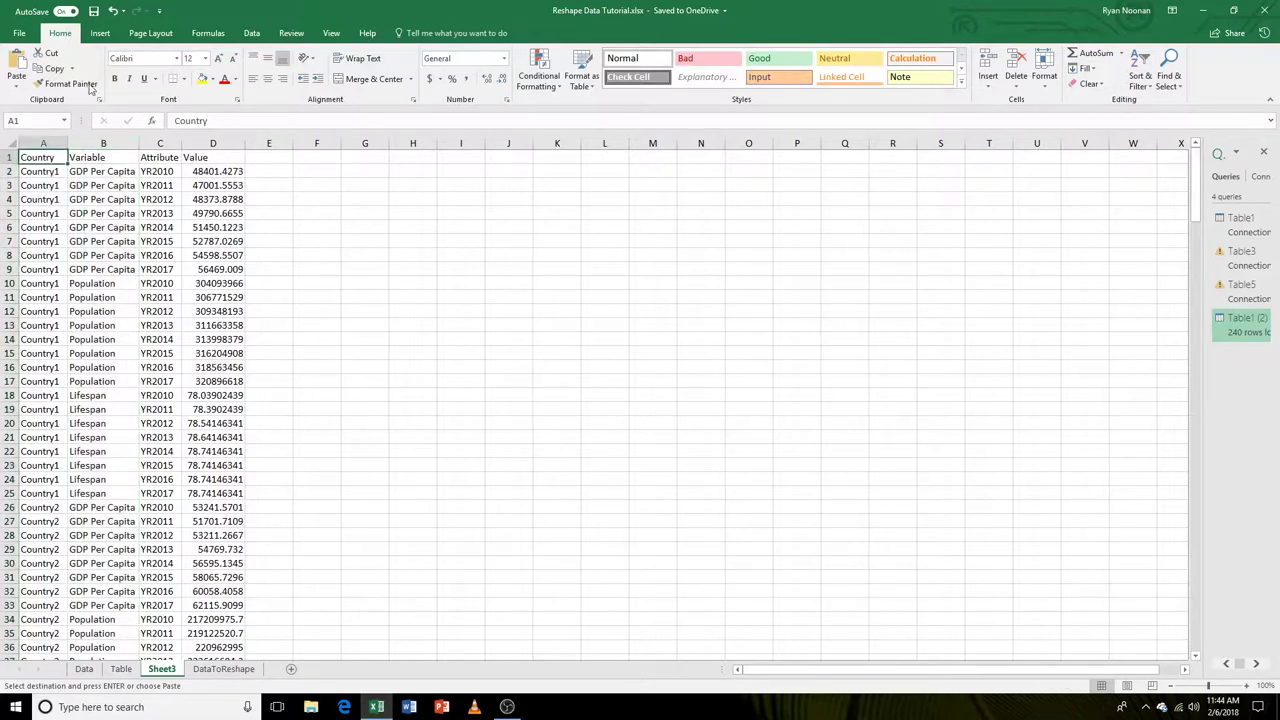
left_click(100, 33)
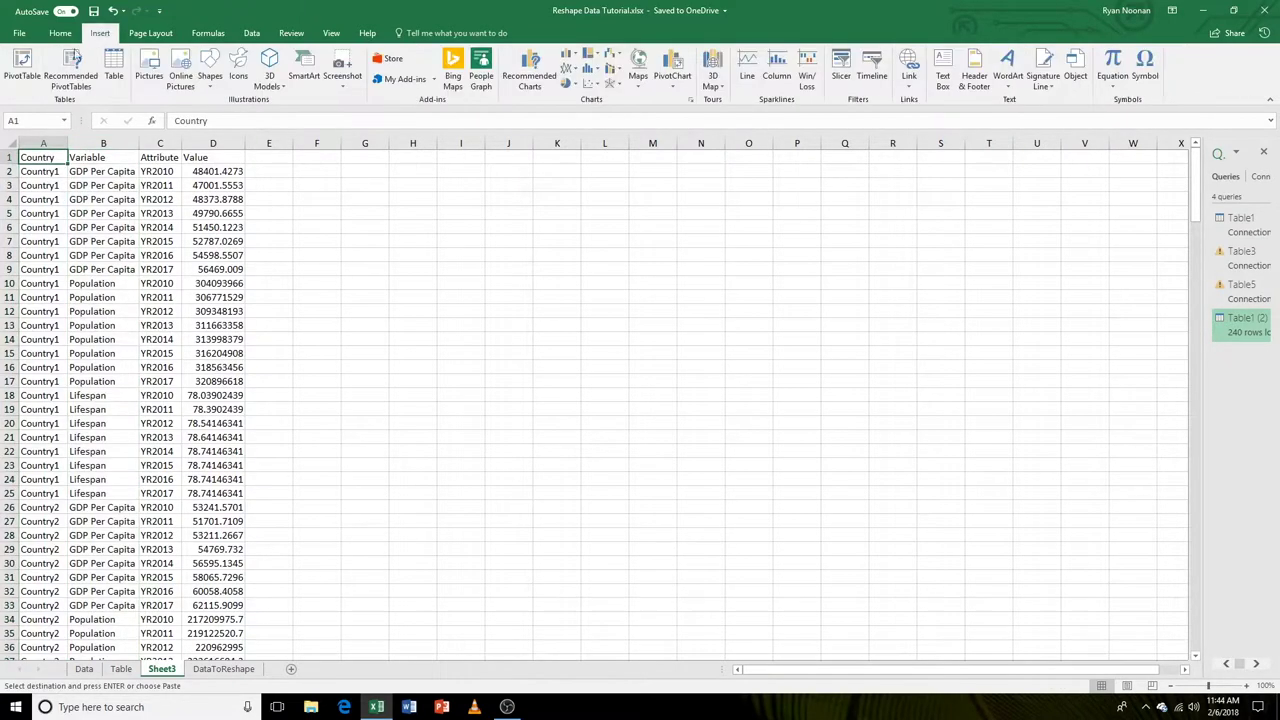
left_click(20, 66)
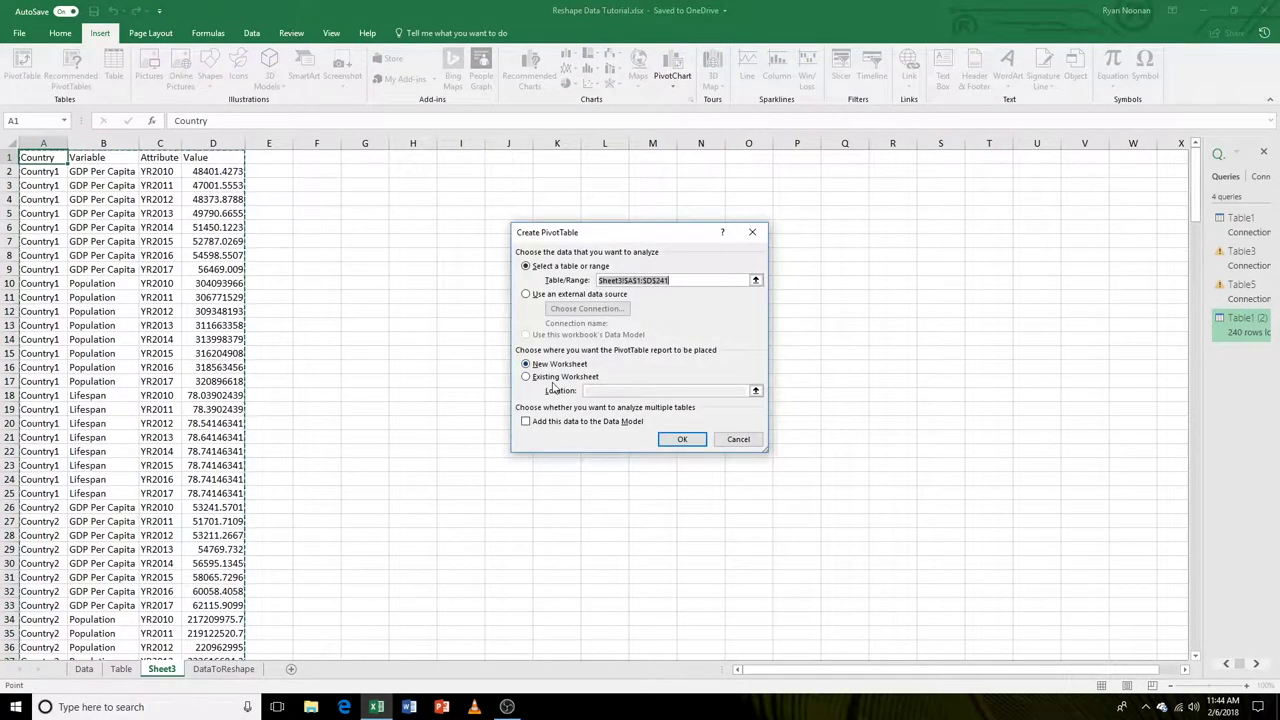
left_click(682, 439)
left_click(981, 151)
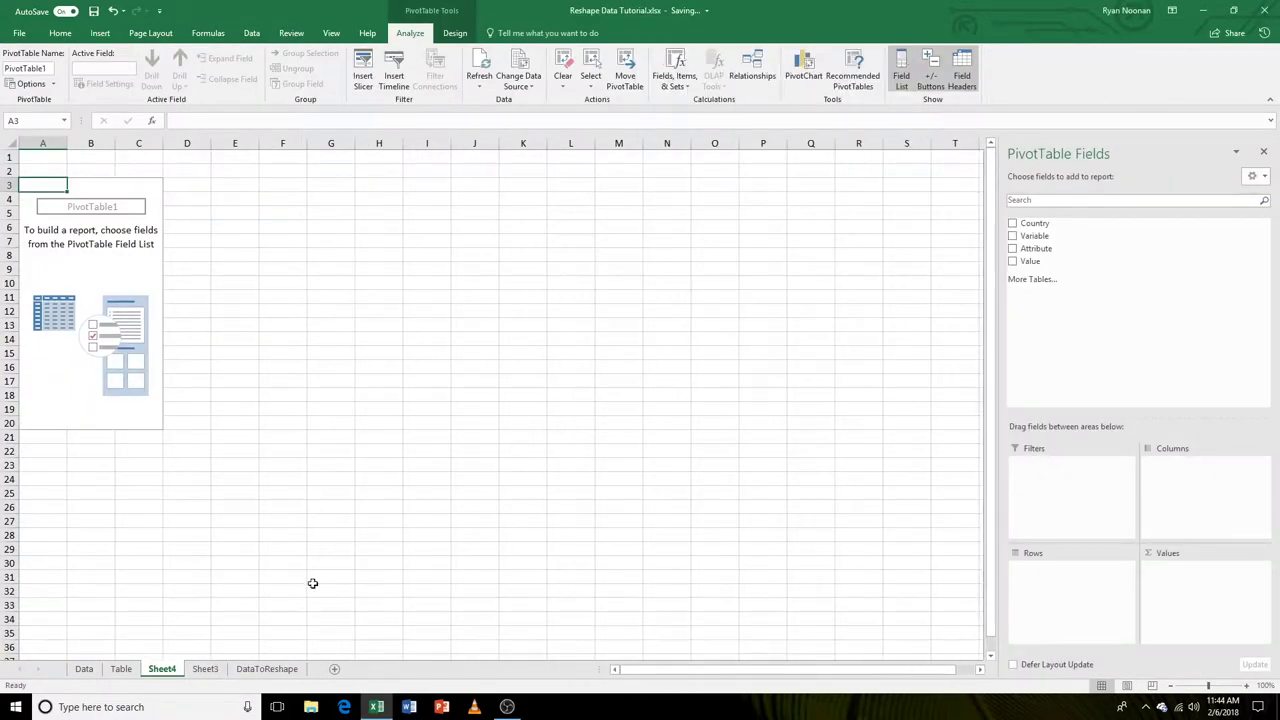
Rename the new PivotTable worksheet as Pivot and the worksheet holding its source values as PivotData
left_click(206, 669)
left_click(163, 669)
double_click(163, 669)
type("Pivot")
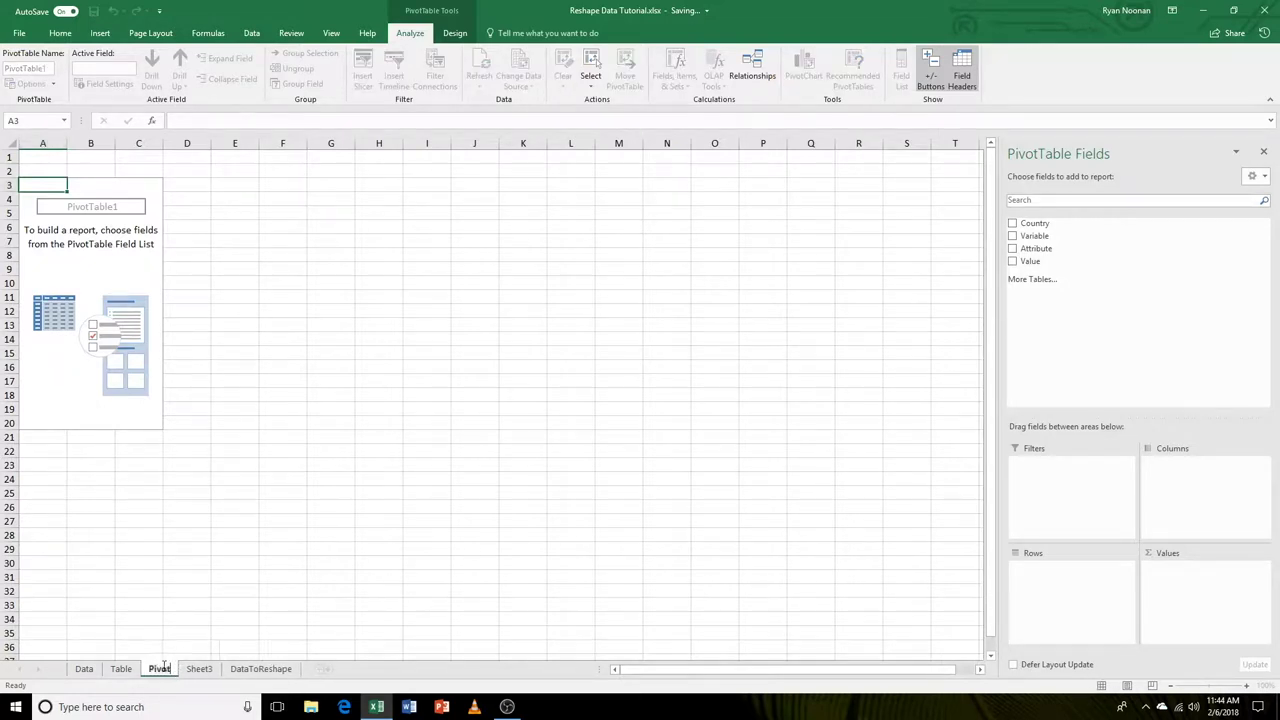
left_click(198, 670)
double_click(198, 670)
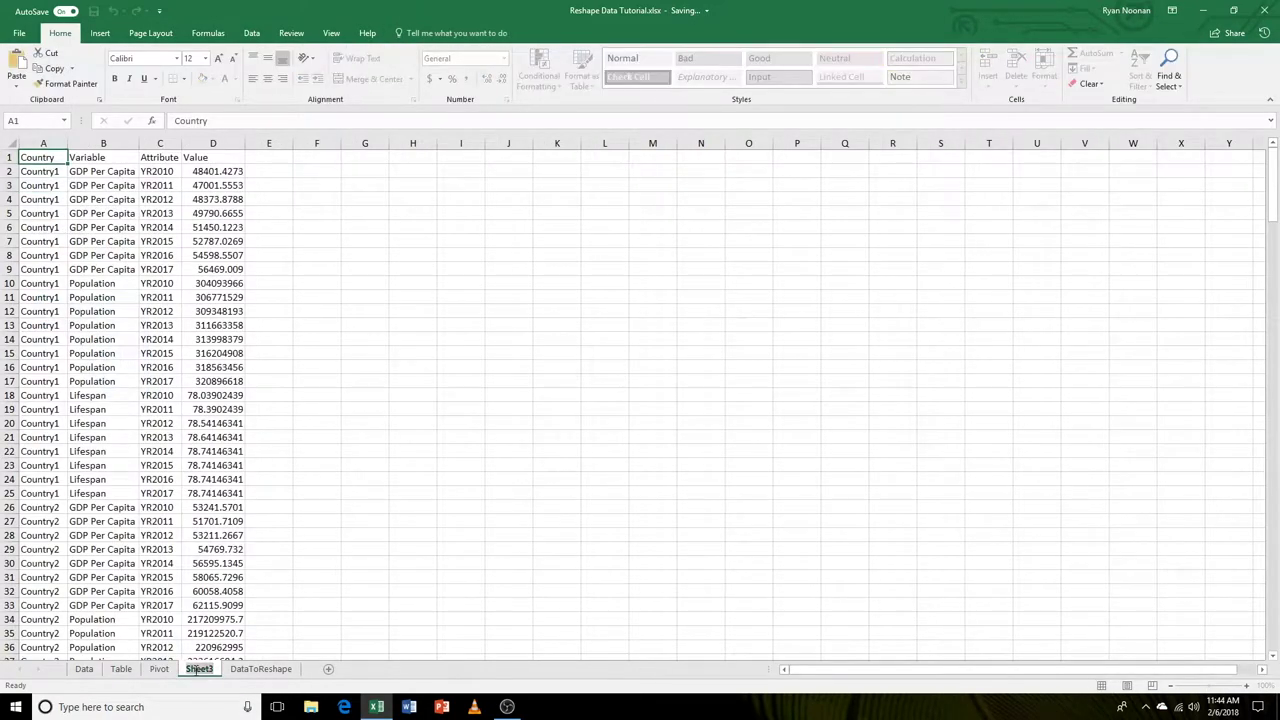
type("PivotData")
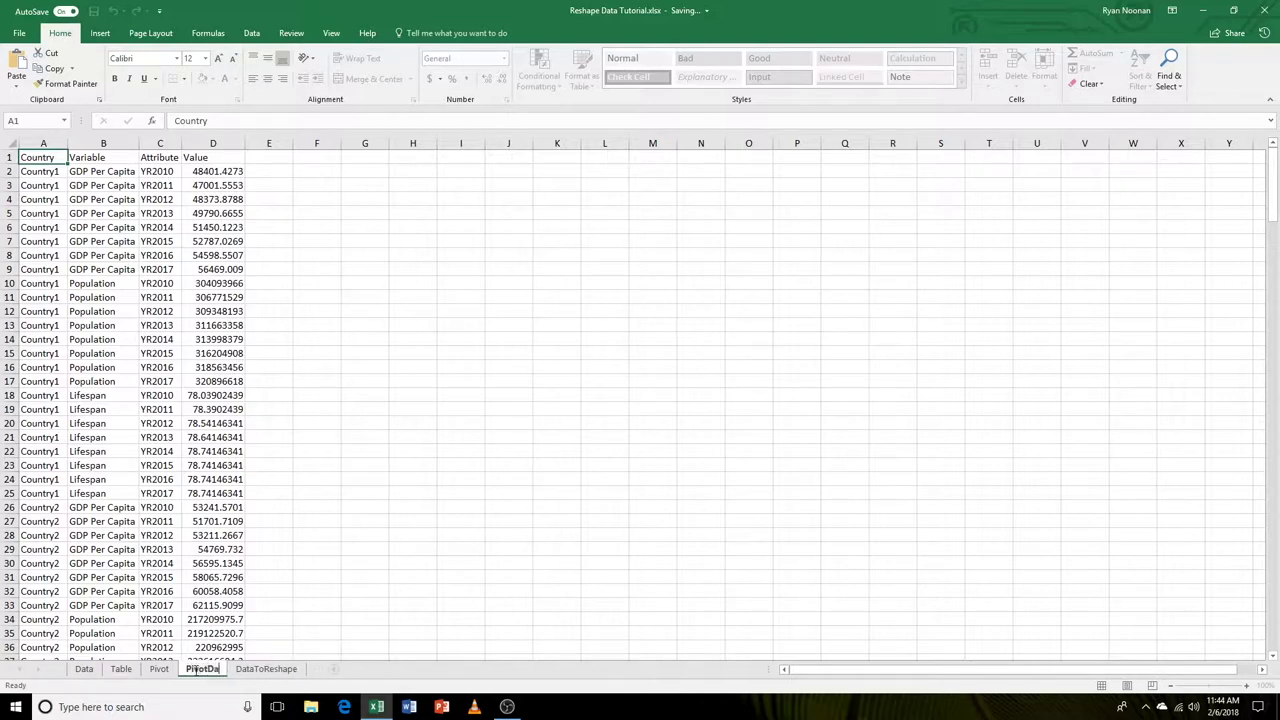
On the Pivot sheet, lay out the PivotTable with Variable as columns, Country then Attribute as rows, and the sum of Value as values
left_click(160, 669)
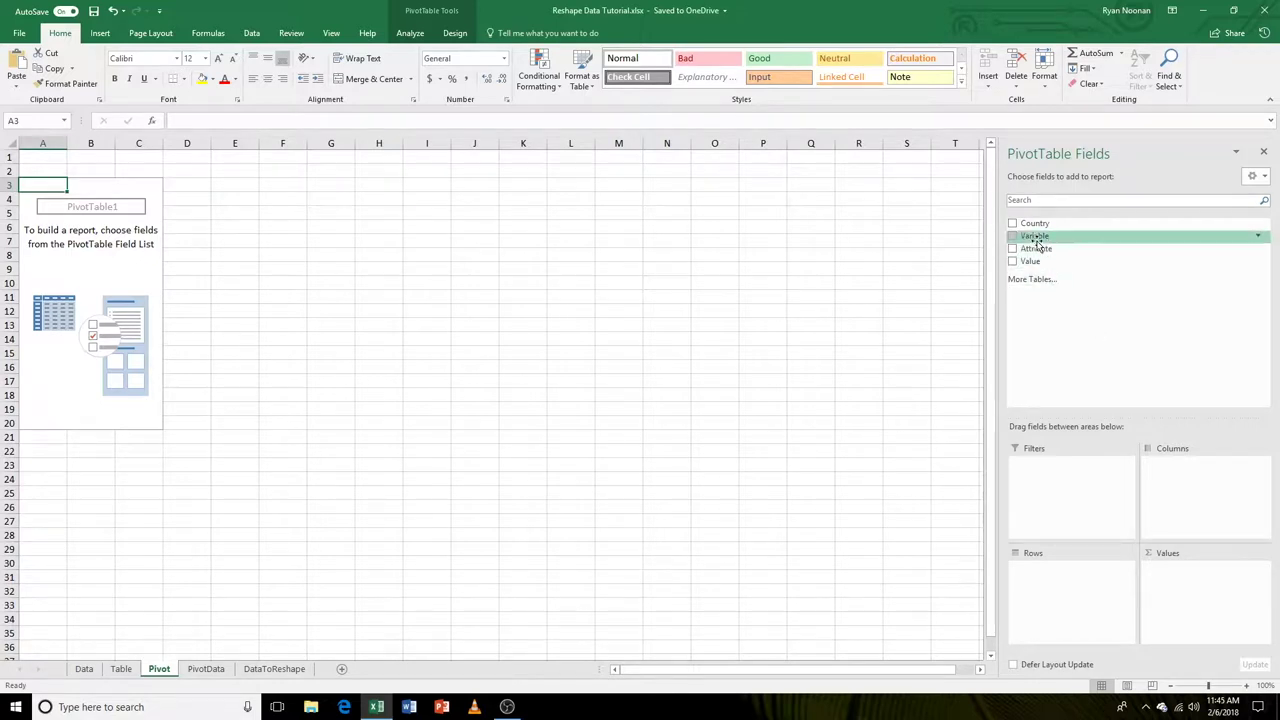
left_click_drag(1037, 246, 1186, 477)
left_click_drag(1035, 223, 1067, 577)
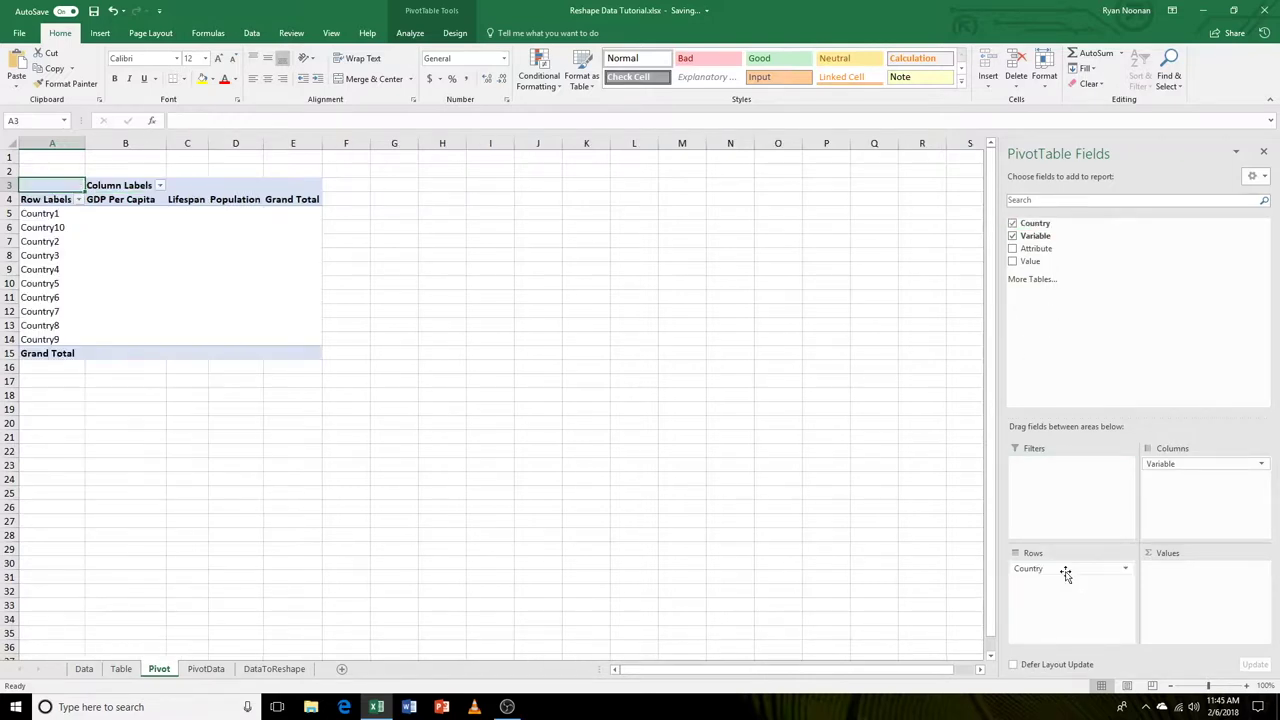
left_click_drag(1030, 261, 1178, 572)
left_click_drag(1036, 249, 1014, 255)
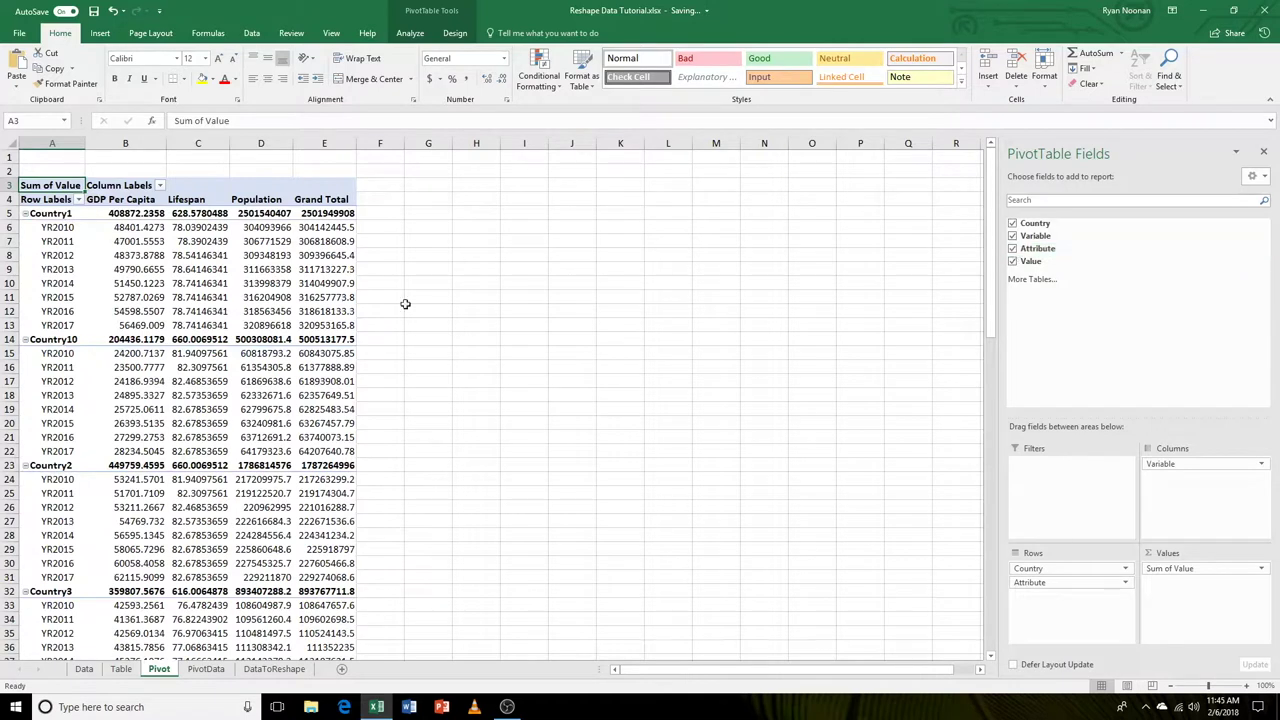
Enable the classic PivotTable layout in the PivotTable's display options
left_click(52, 228)
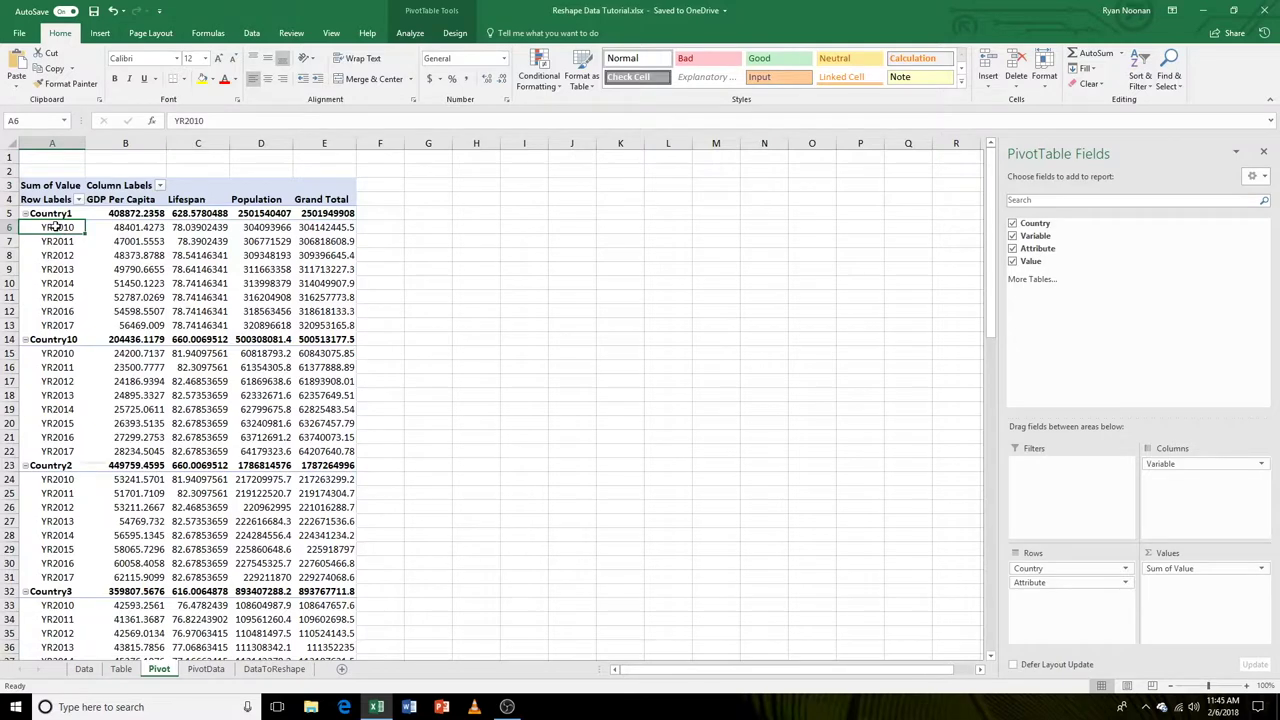
right_click(57, 228)
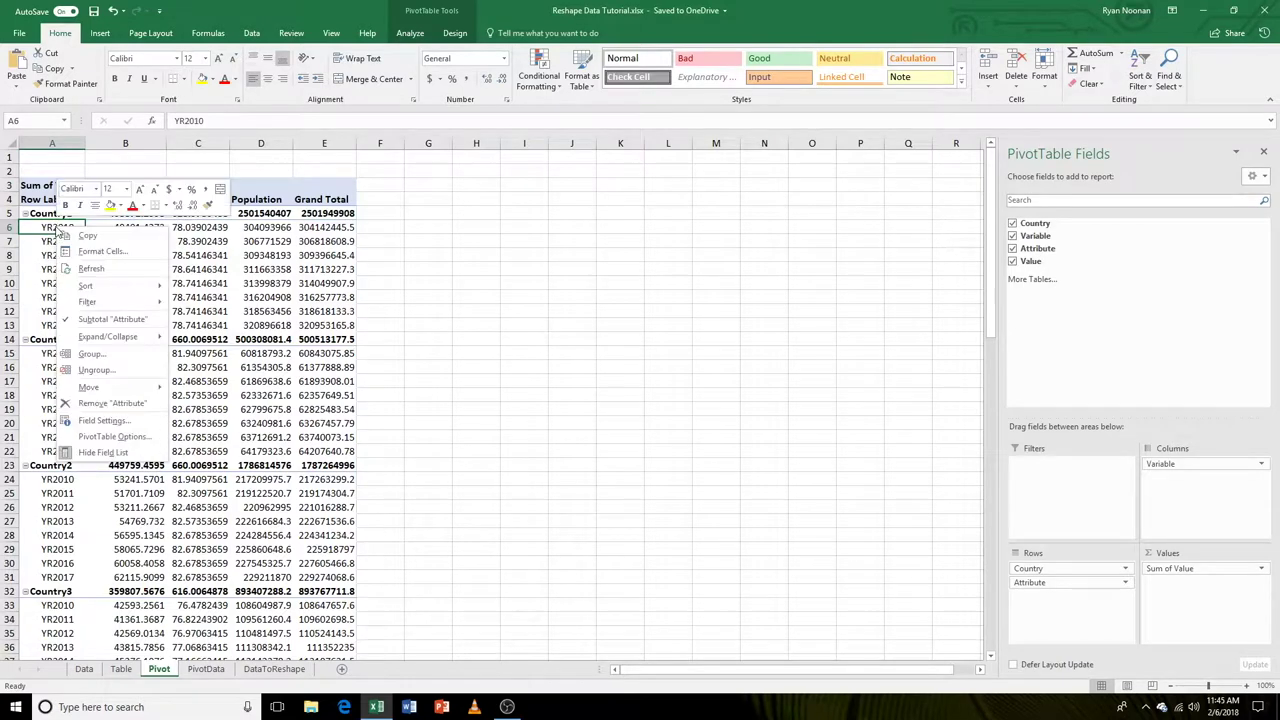
left_click(123, 440)
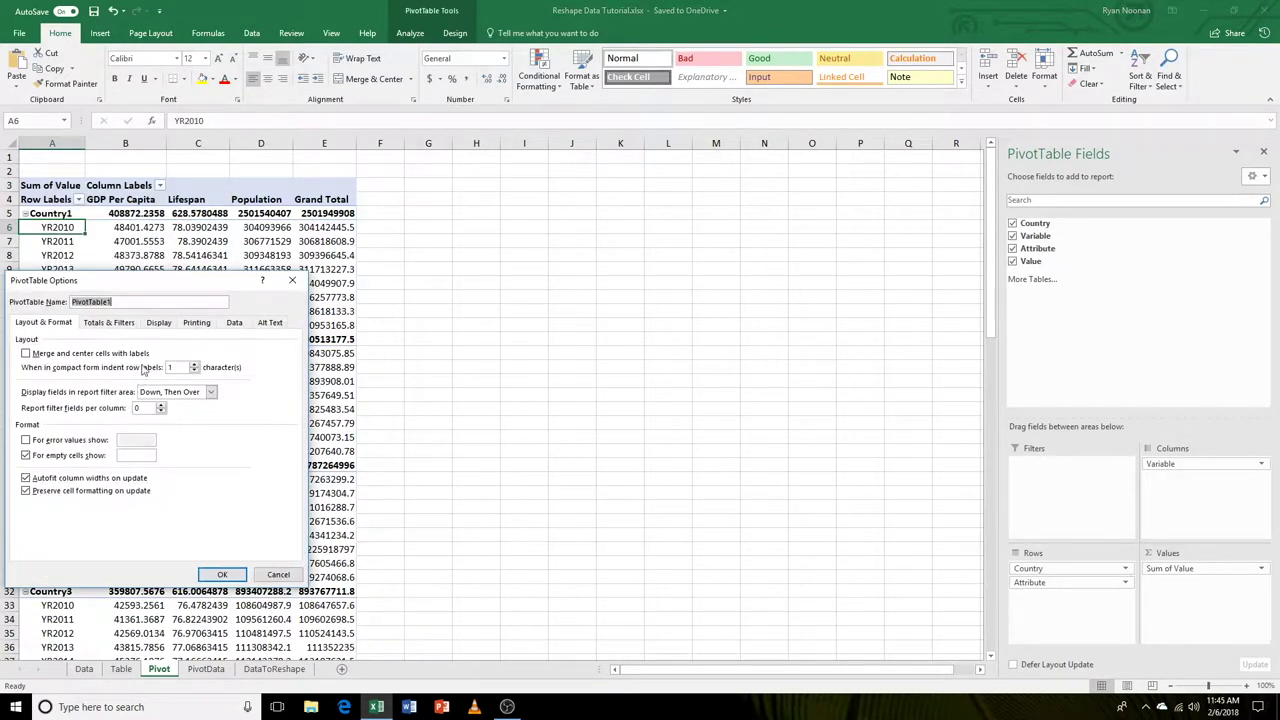
left_click(158, 323)
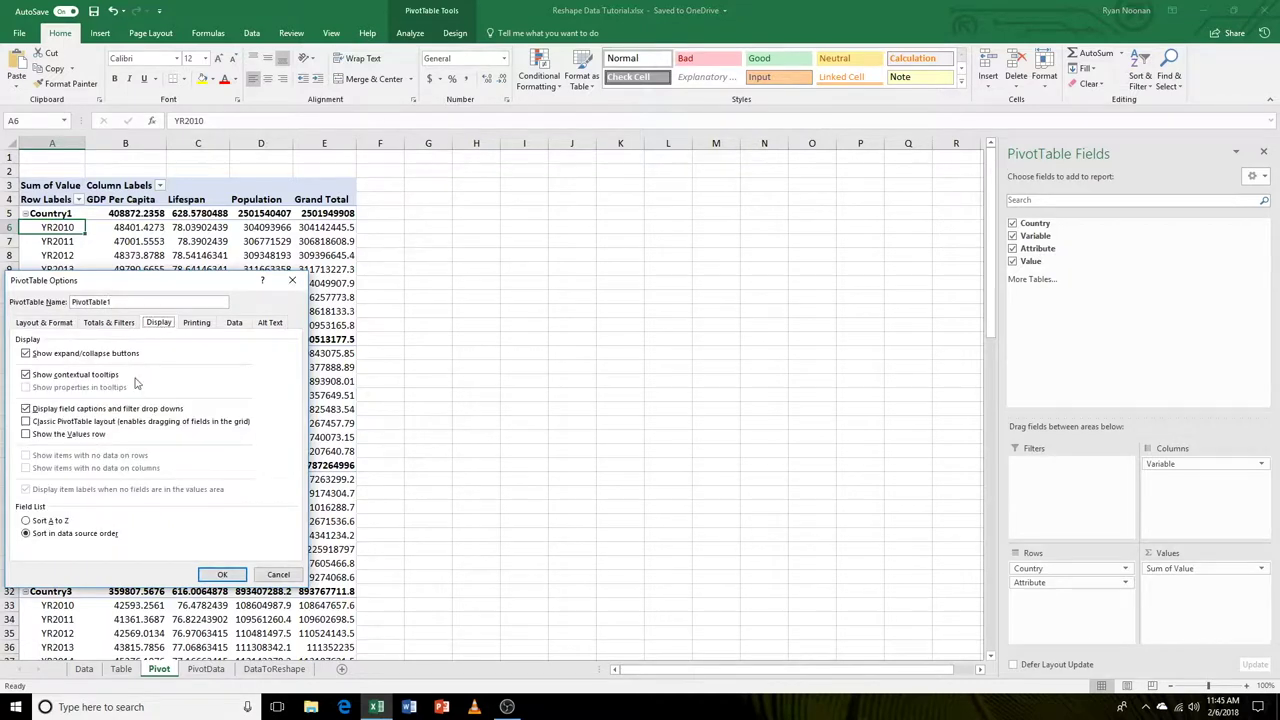
left_click(27, 422)
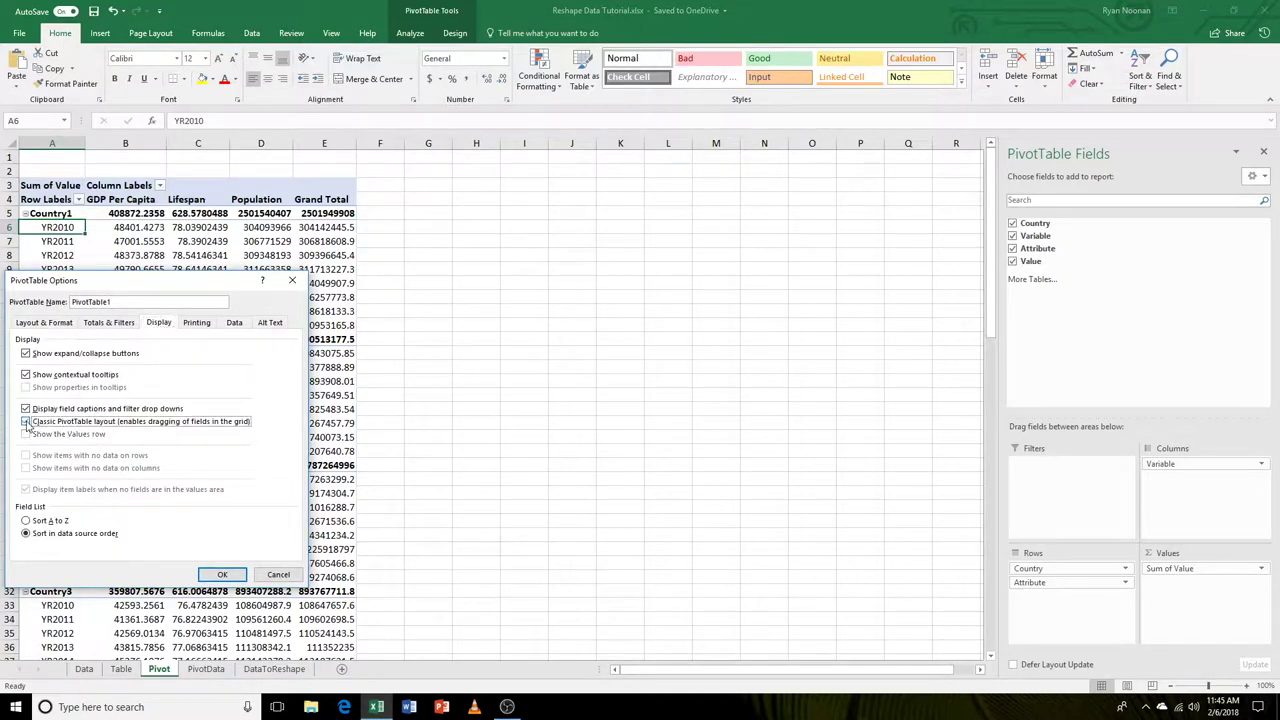
left_click(224, 575)
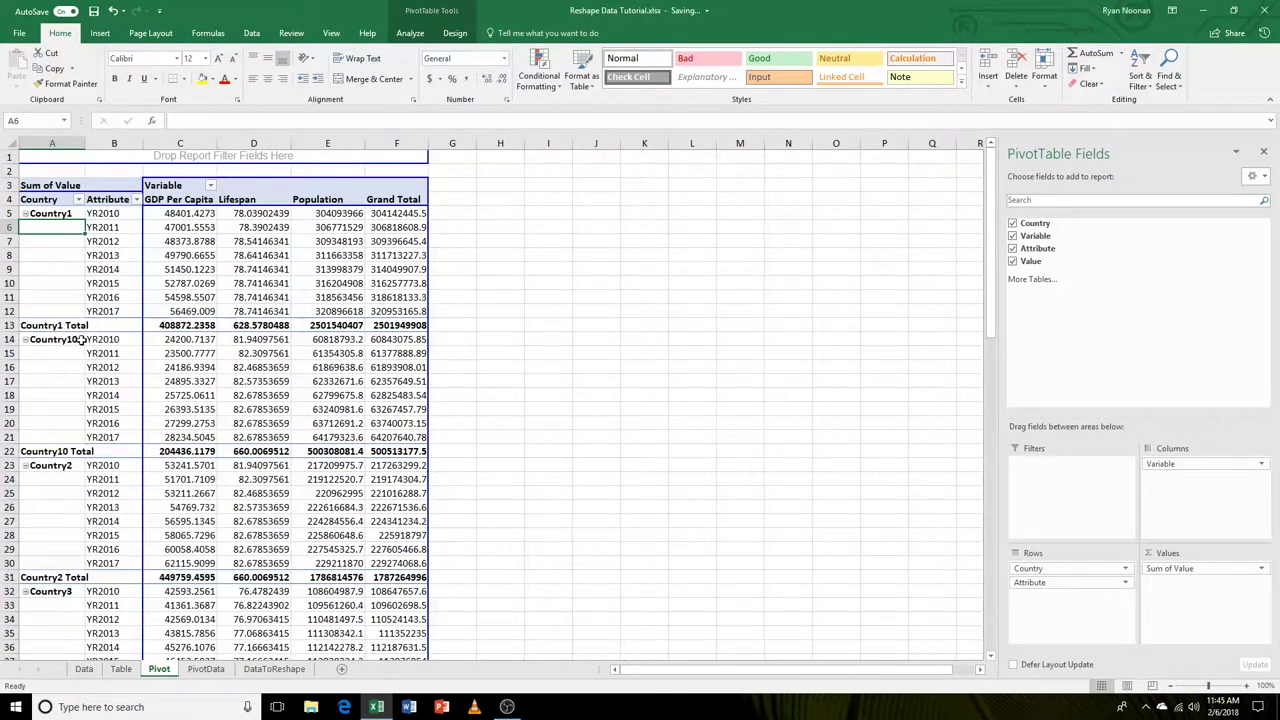
Turn off the PivotTable's grand totals for rows and columns and hide all its subtotals
left_click(463, 34)
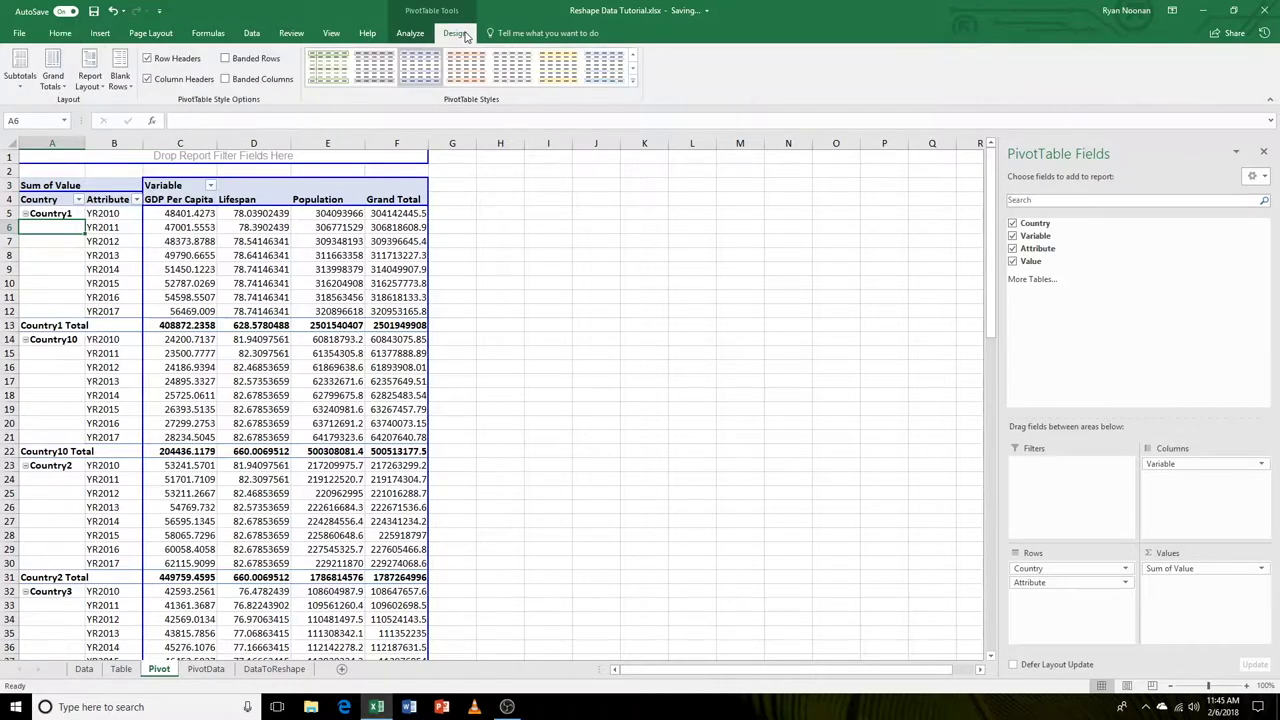
left_click(58, 90)
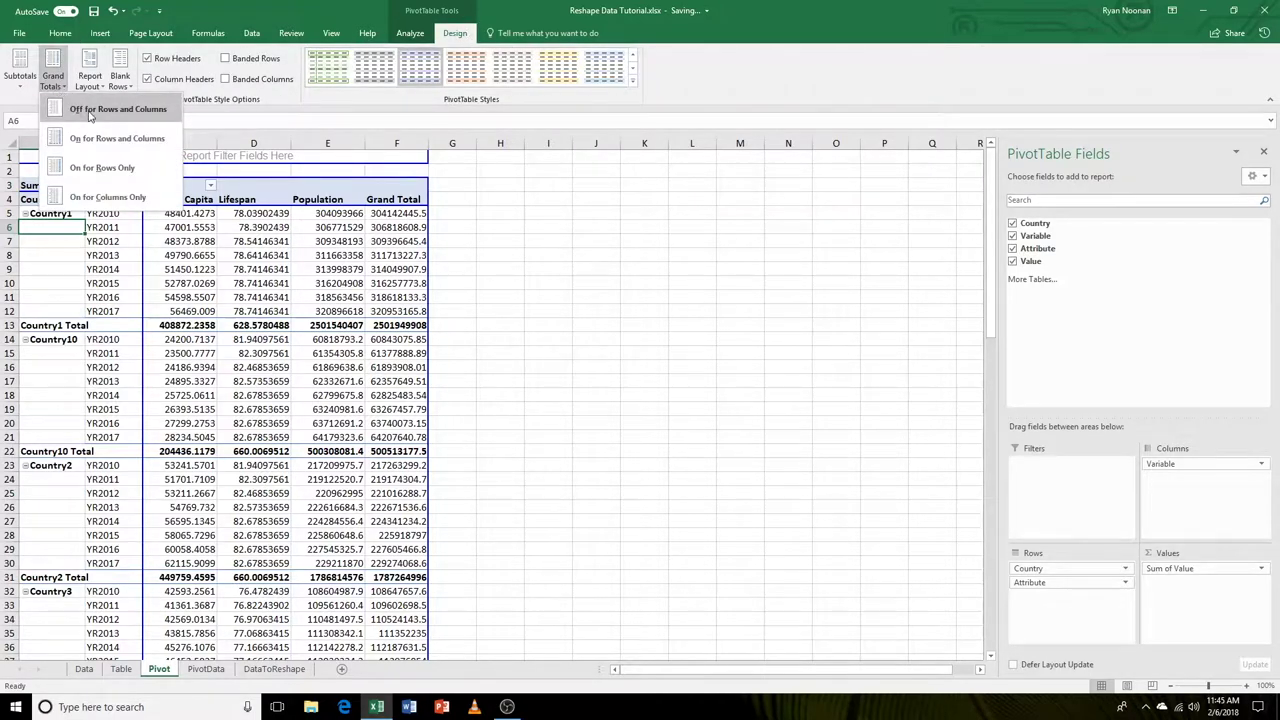
left_click(90, 112)
left_click(20, 70)
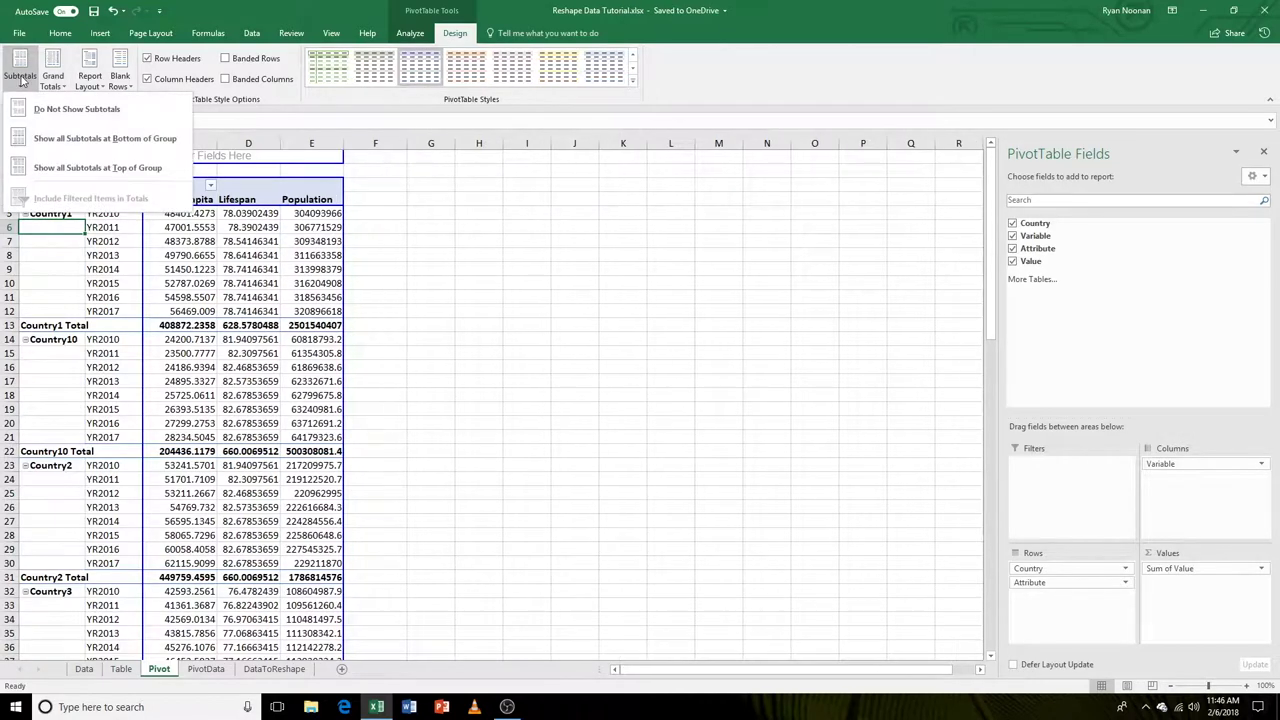
left_click(67, 110)
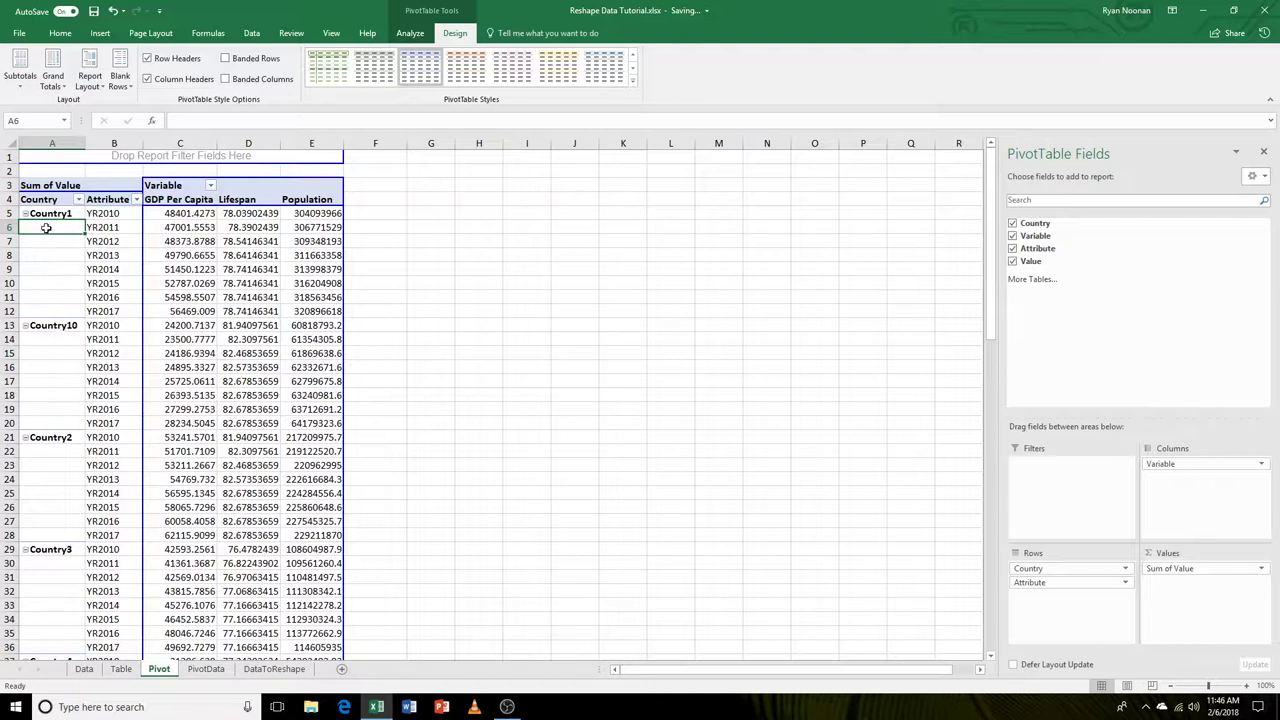
Set the PivotTable's report layout to repeat all item labels so every row carries its country name
left_click(93, 89)
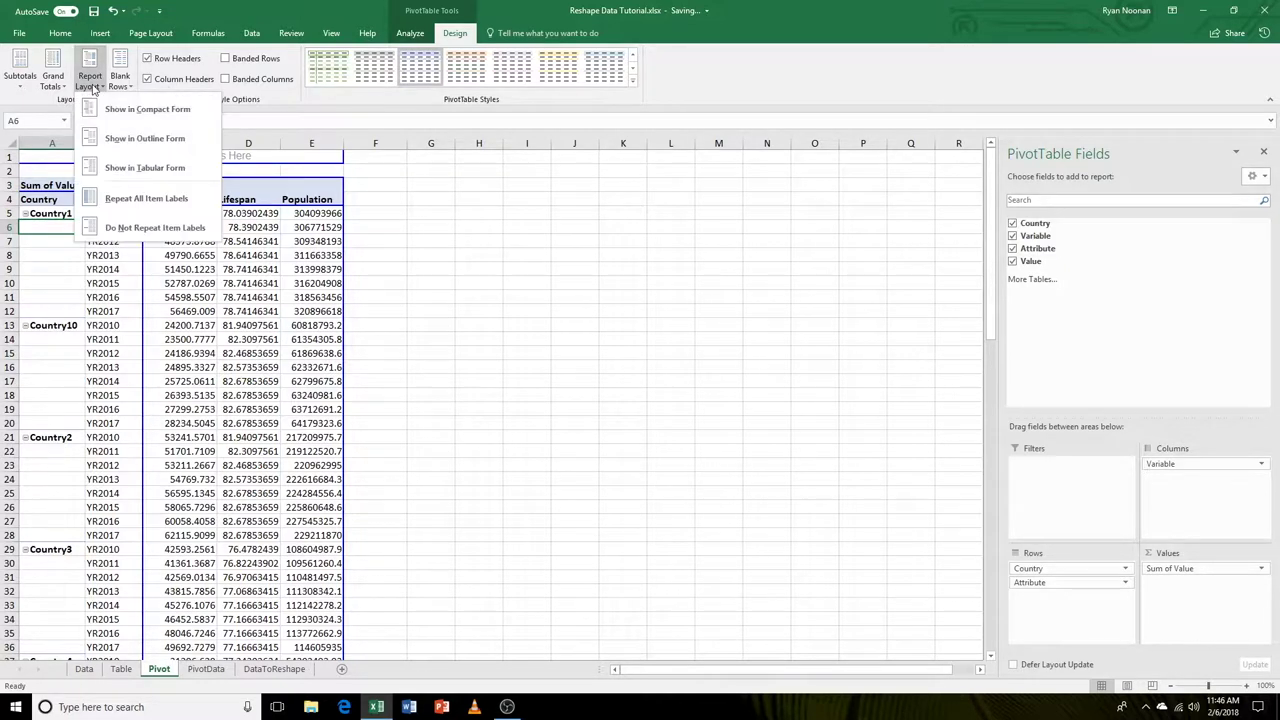
left_click(119, 199)
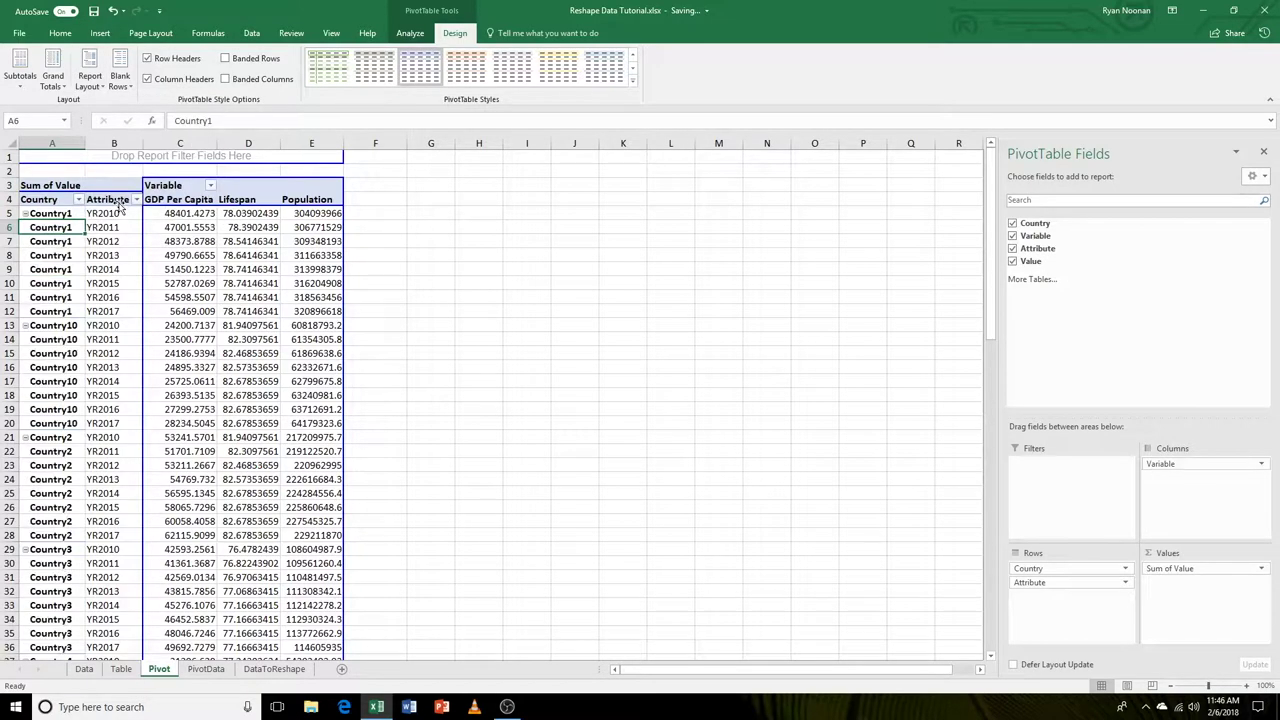
scroll(119, 271, "down", 12)
scroll(119, 271, "up", 12)
Copy the PivotTable from its Country header row down to the last data row, and add a new blank worksheet
left_click(48, 200)
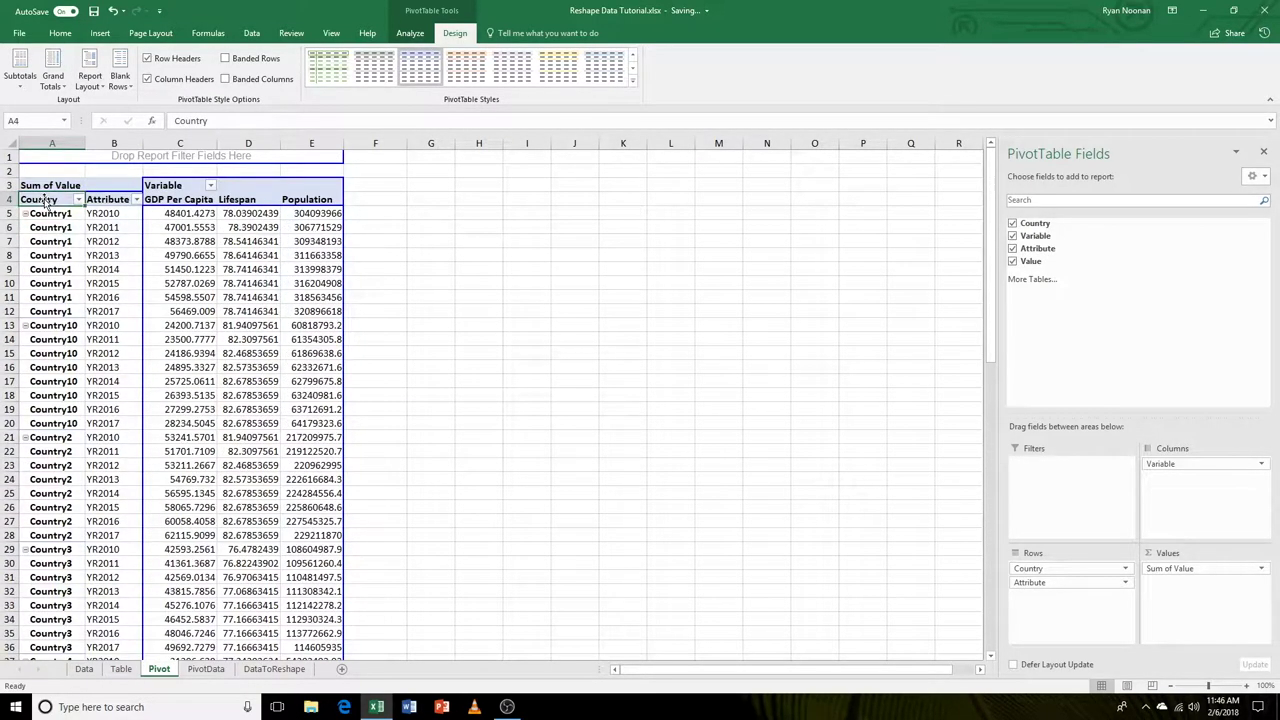
key("ctrl+shift+Right")
key("ctrl+shift+Down")
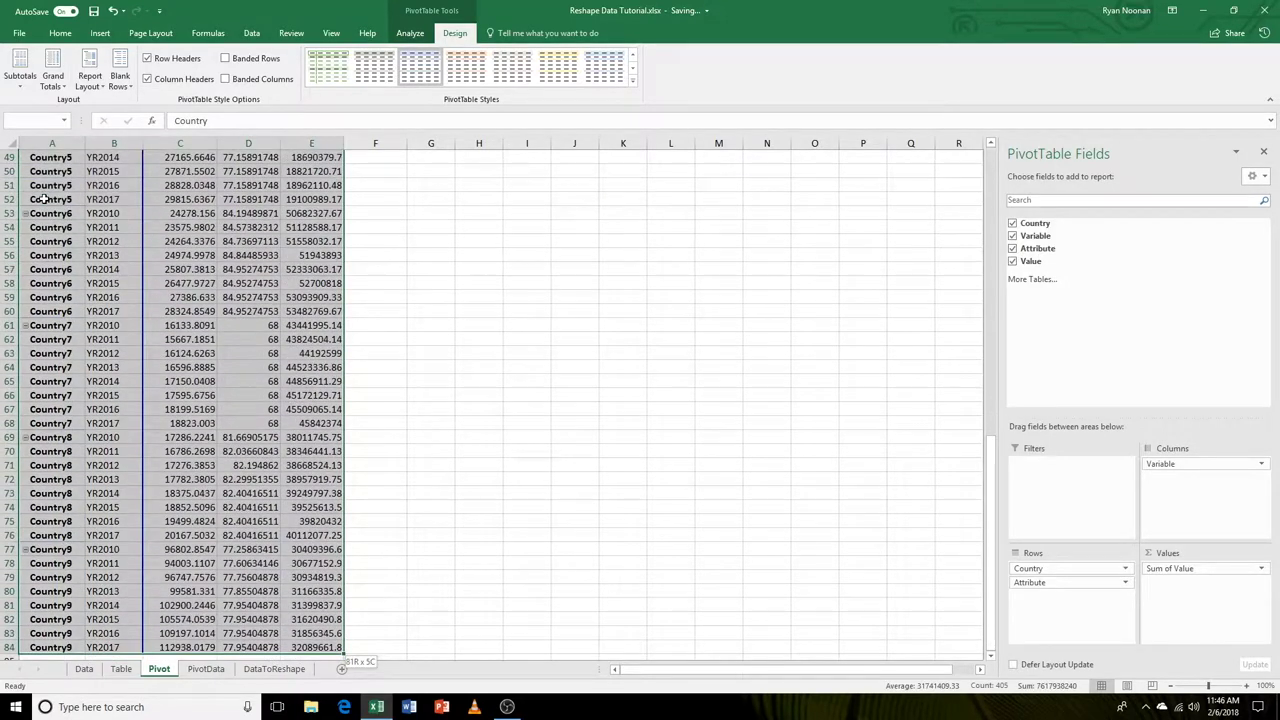
key("ctrl+c")
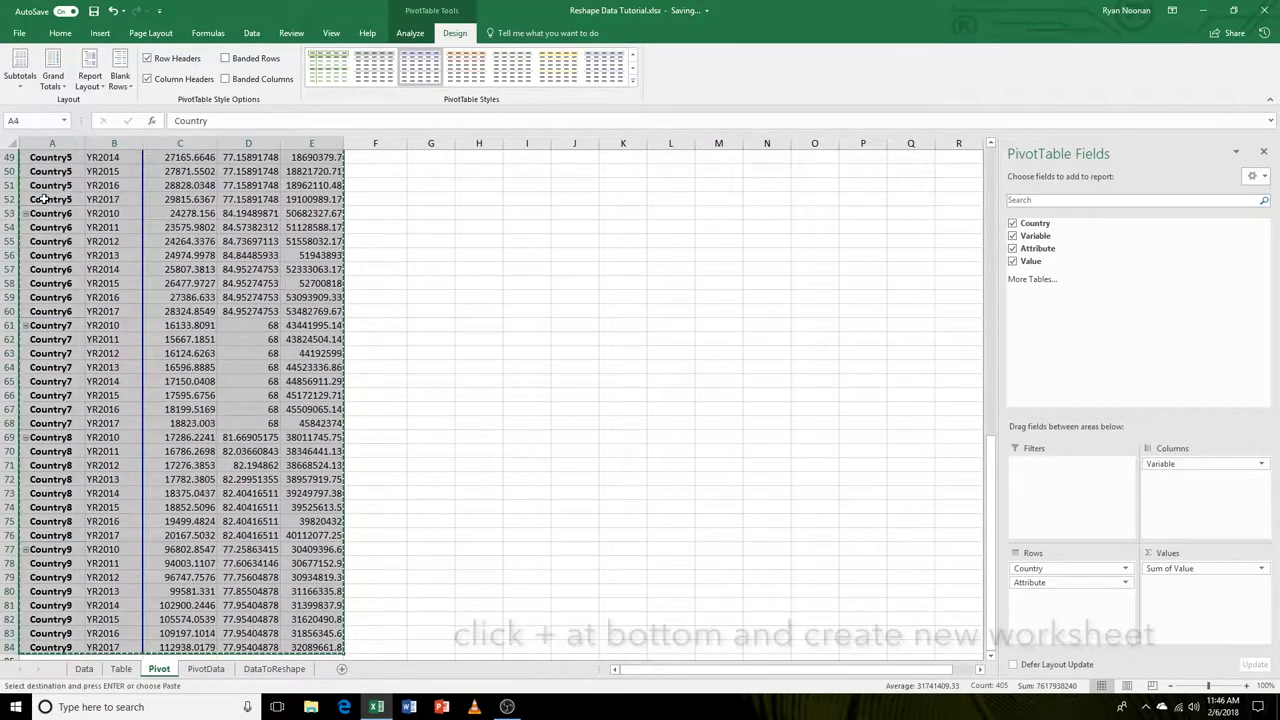
left_click(341, 668)
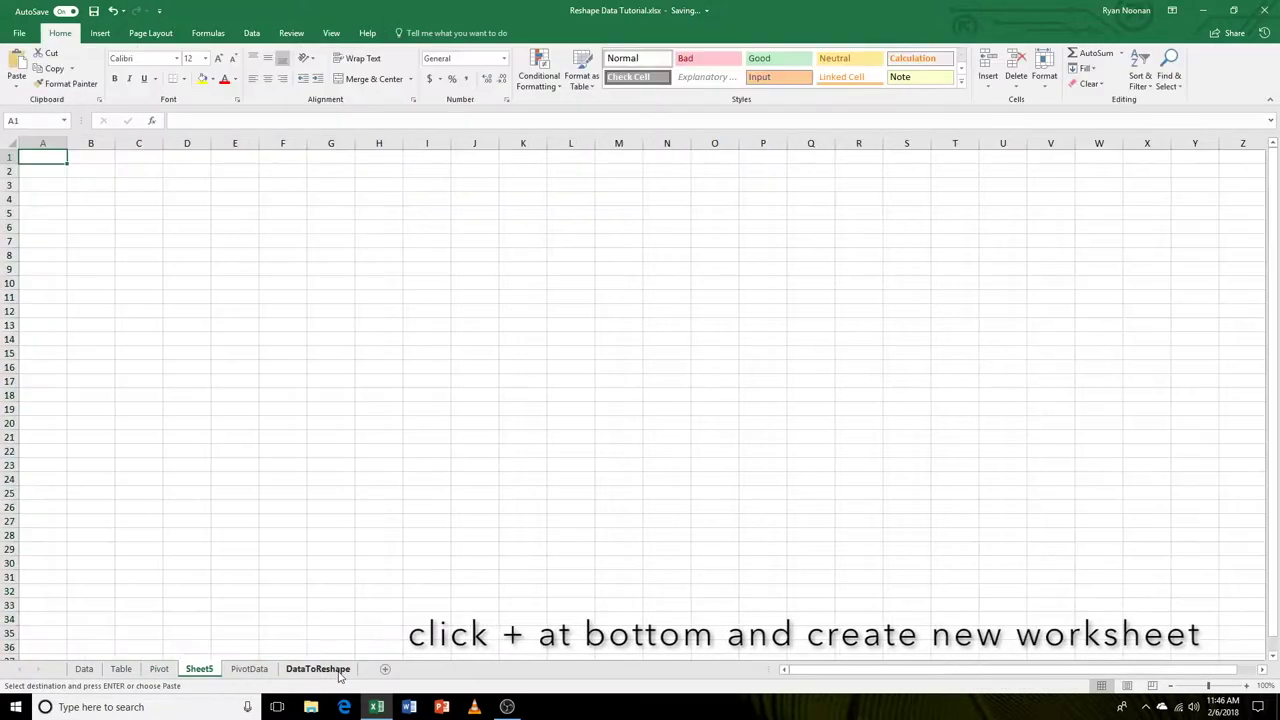
Paste only the copied PivotTable's values into the new sheet starting at A1 and autofit all column widths
left_click(16, 86)
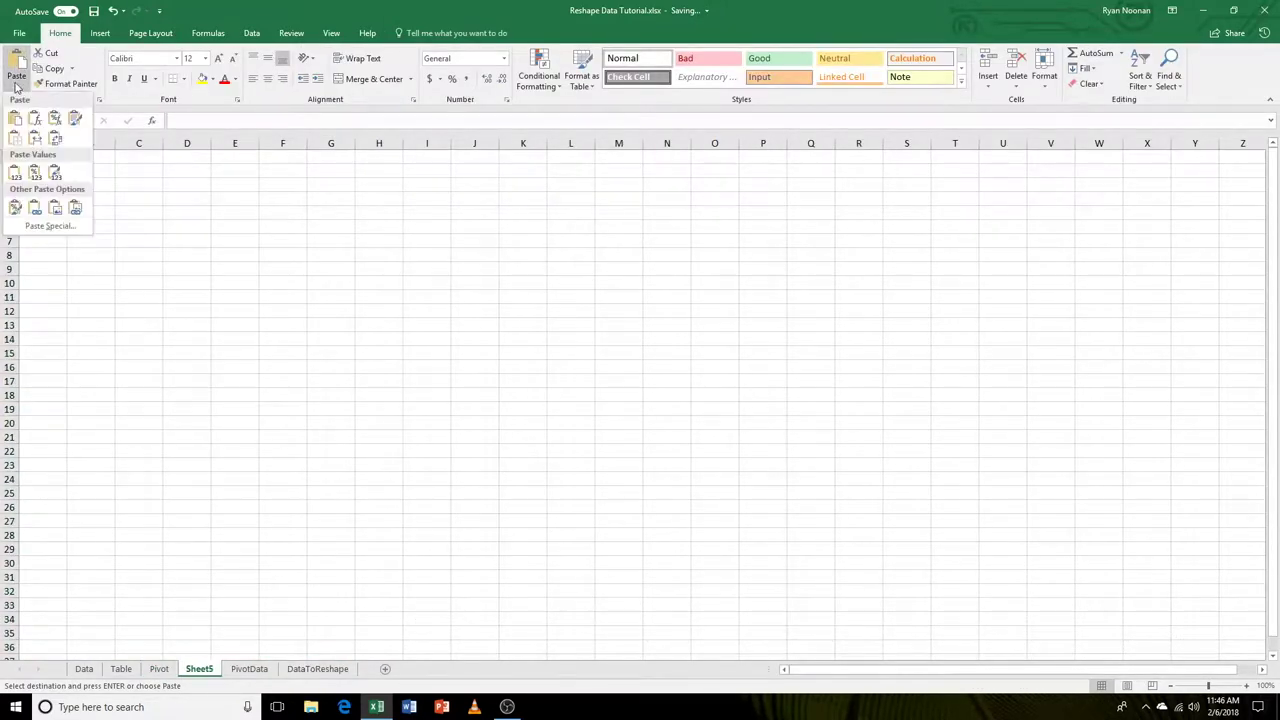
left_click(48, 226)
left_click(538, 296)
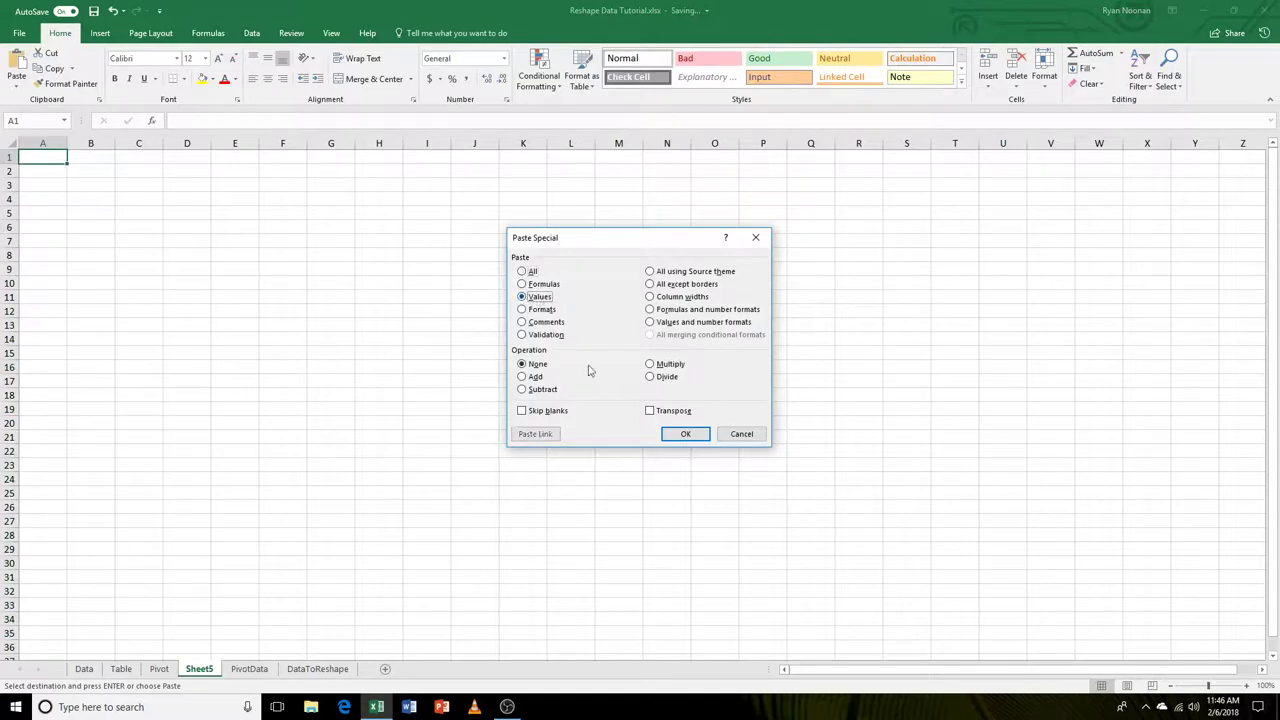
left_click(685, 433)
left_click(11, 137)
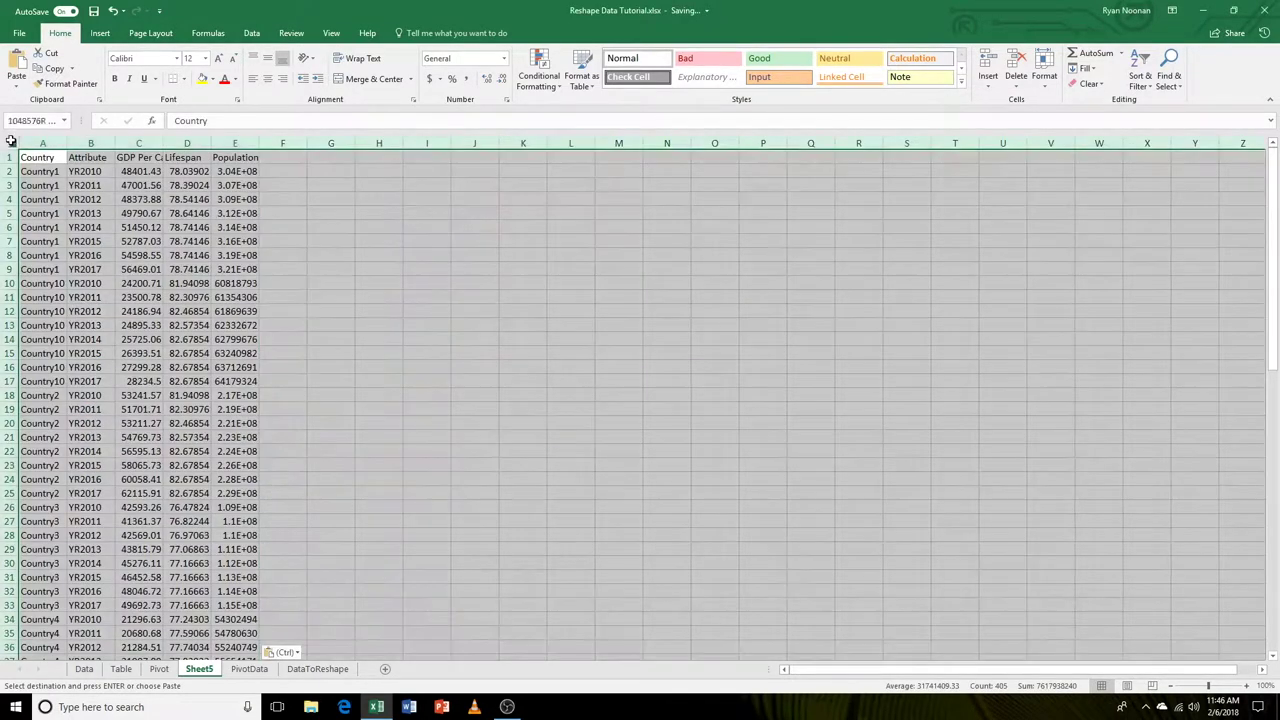
double_click(67, 143)
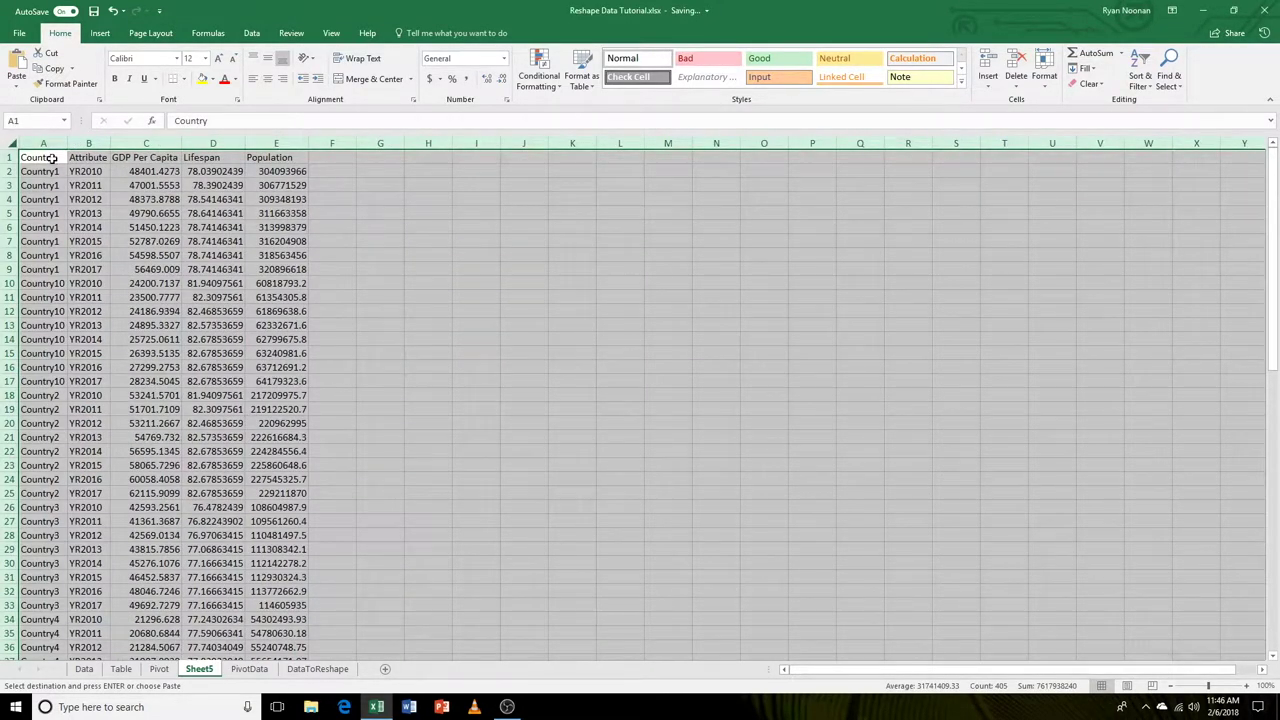
left_click(52, 158)
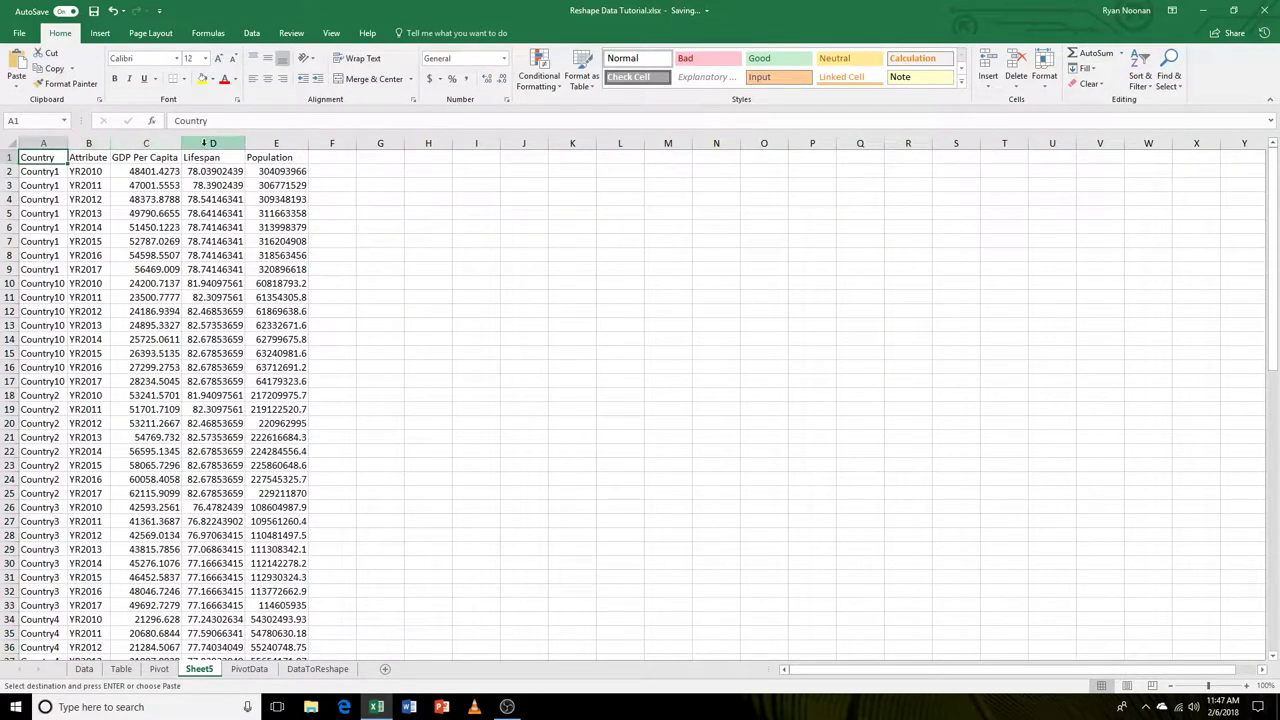
Rename the Attribute header in cell B1 as Year
left_click(42, 143)
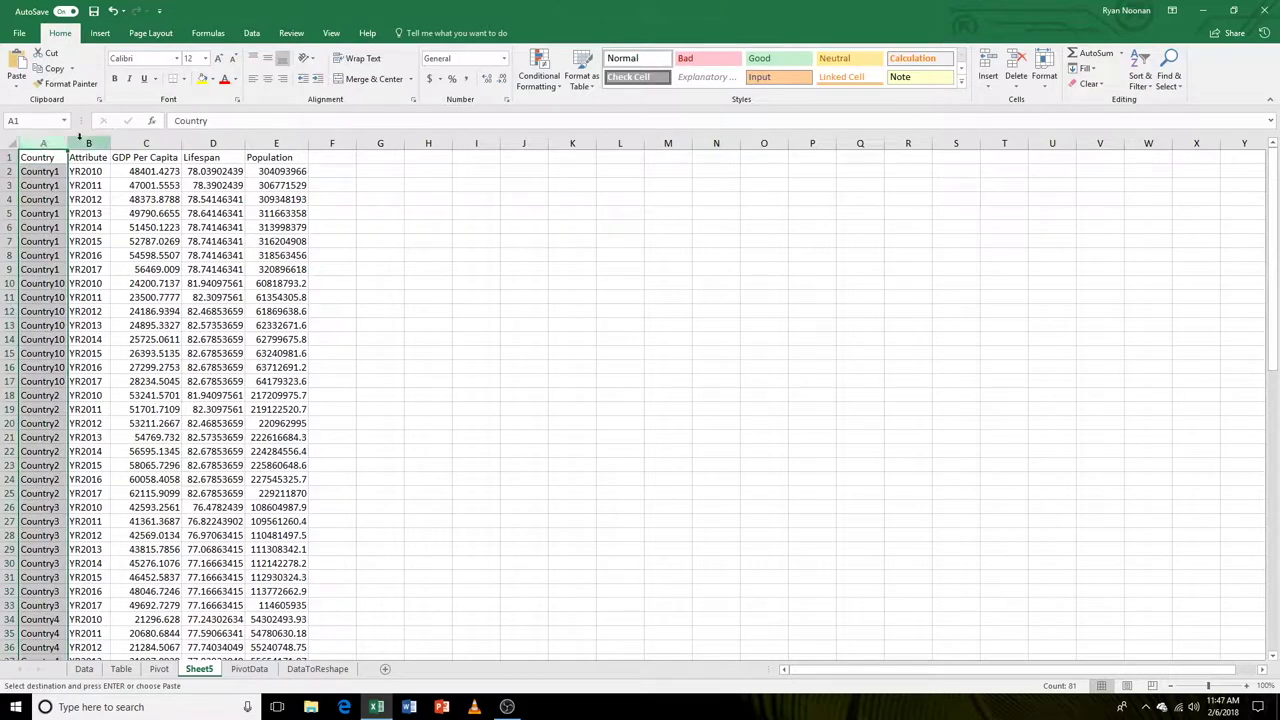
double_click(105, 158)
type("Year")
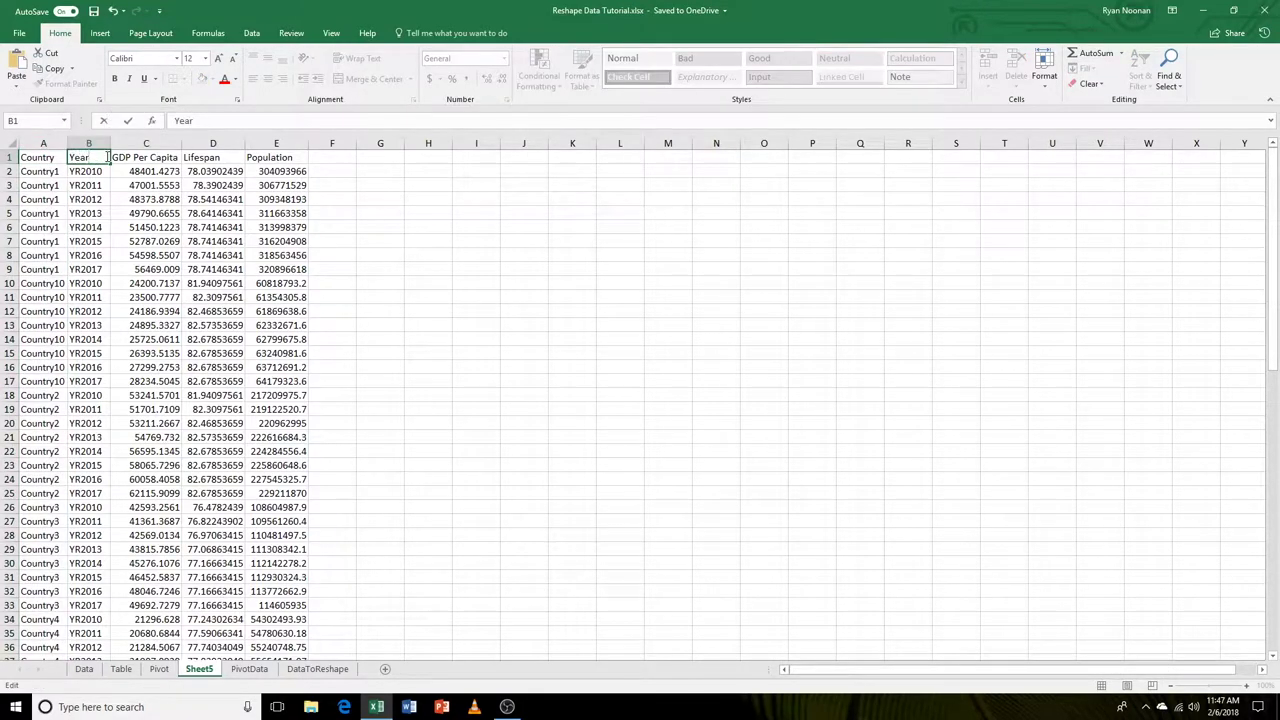
left_click(145, 158)
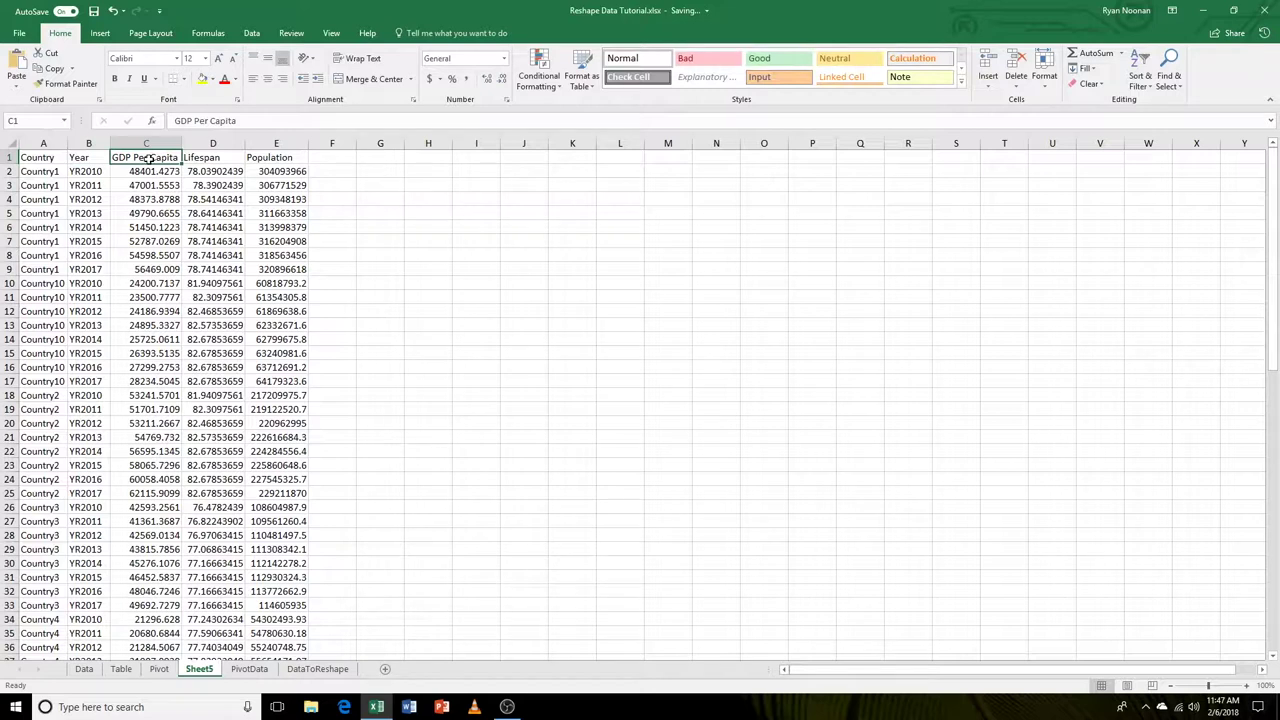
left_click(208, 158)
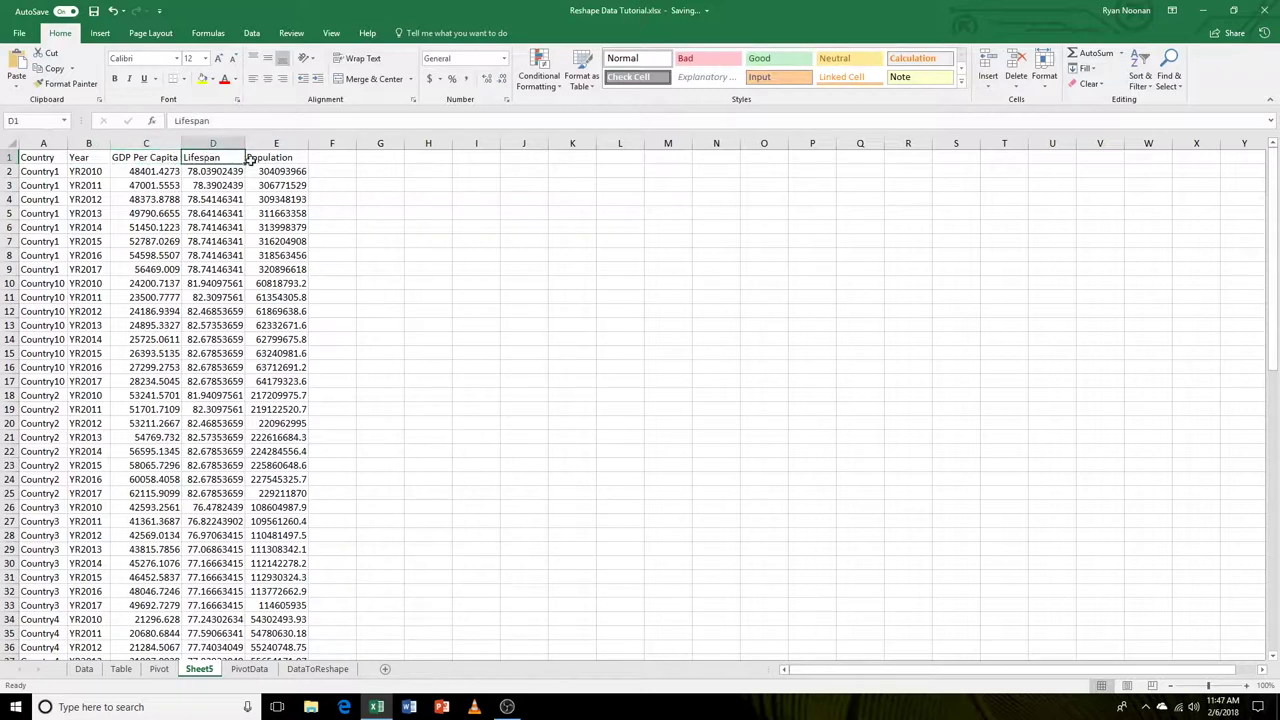
left_click(277, 158)
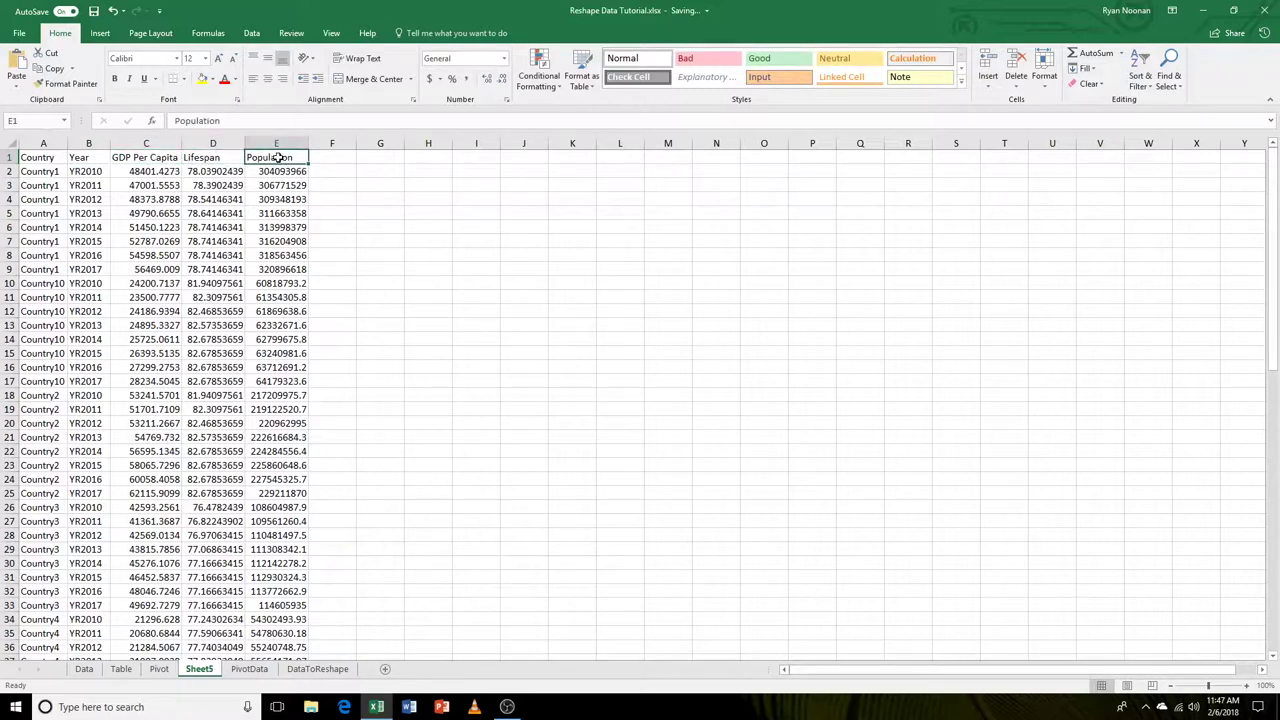